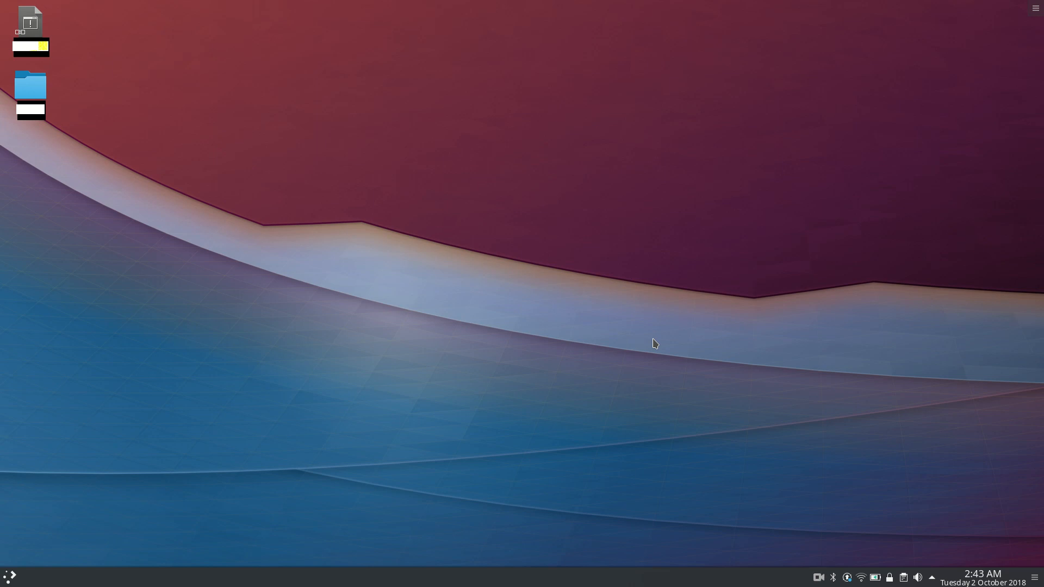
# Launch Google Chrome and search the web for "oracle virtualbox for windows".
pyautogui.press('super')
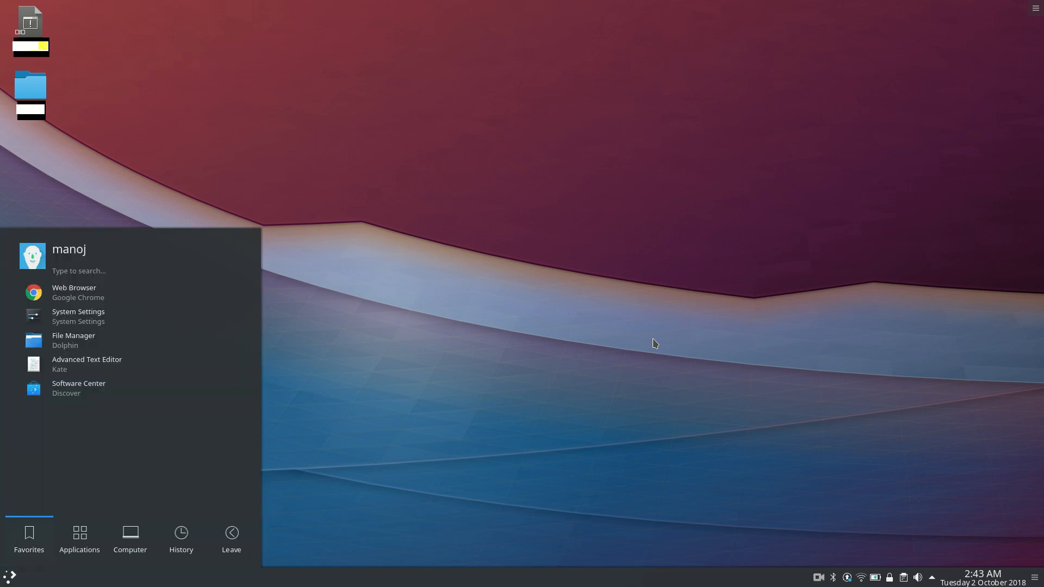
pyautogui.write('goo')
pyautogui.press('Return')
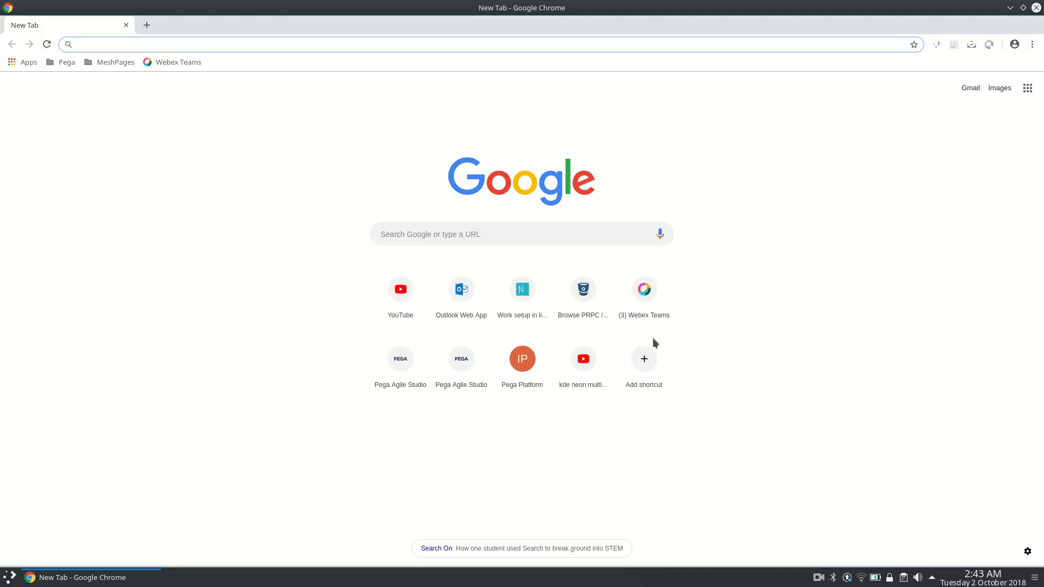
pyautogui.write('oracle')
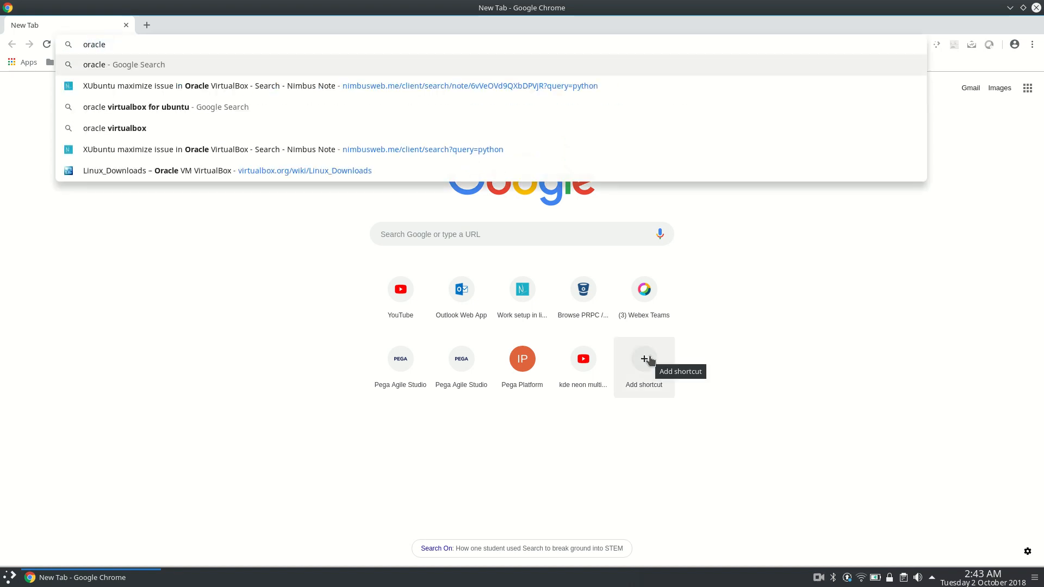
pyautogui.write(' virtualbox for')
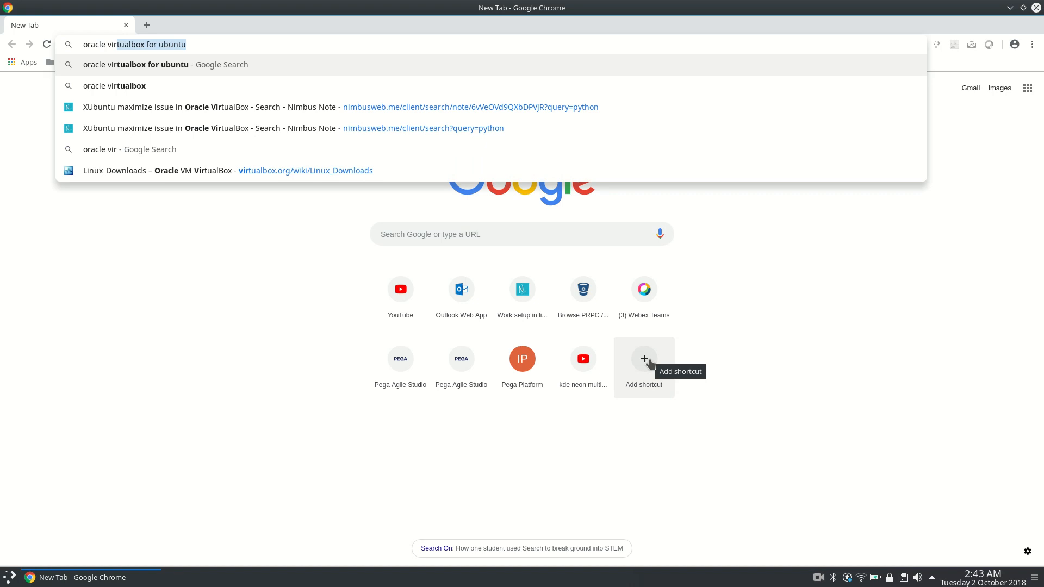
pyautogui.press('BackSpace')
pyautogui.write('windows')
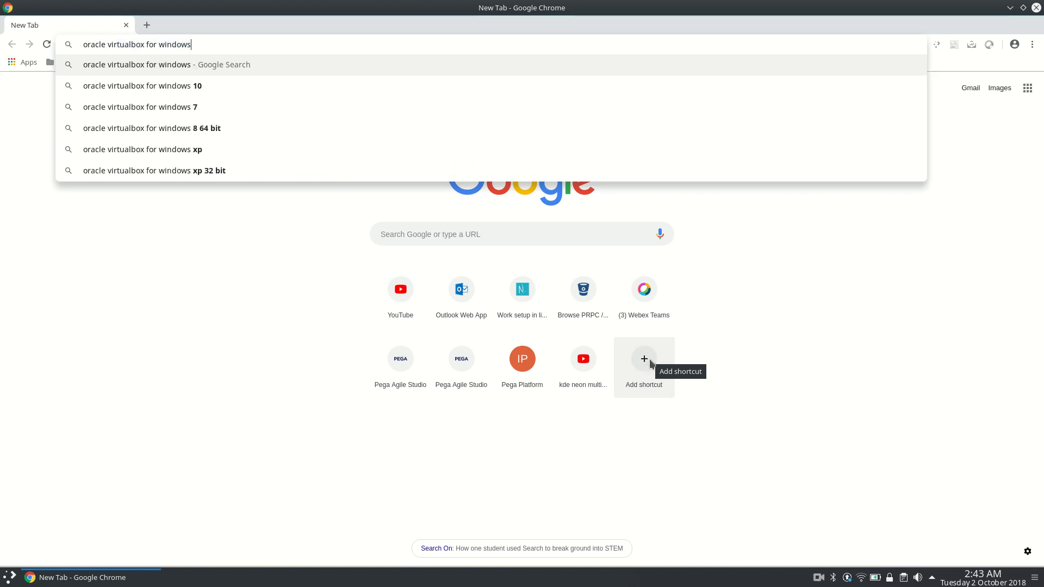
pyautogui.press('Return')
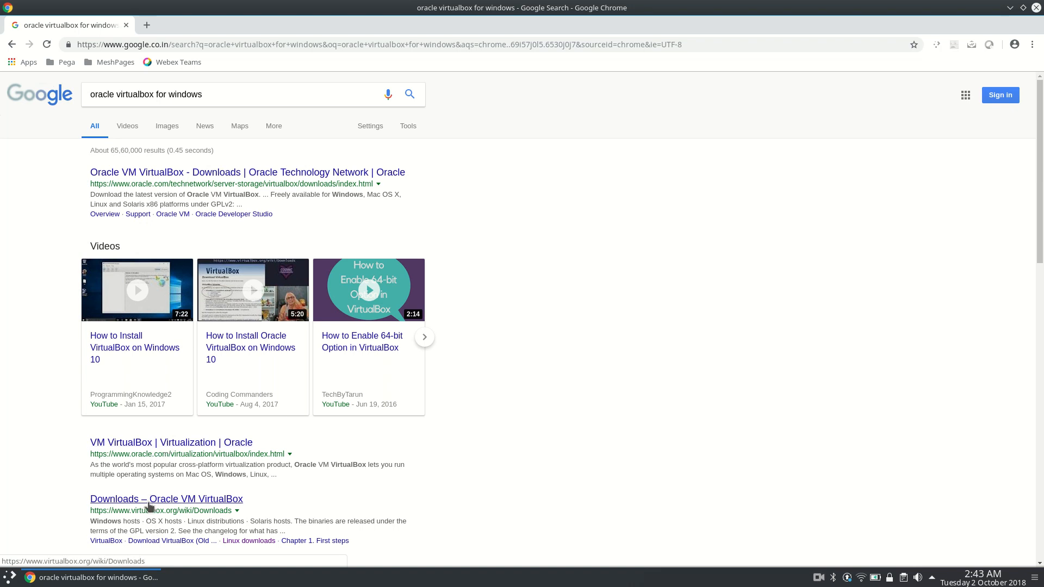
# Open the Oracle VM VirtualBox home page (virtualbox.org) from the search results in a new tab and switch to it.
pyautogui.scroll(-4, 188, 470)
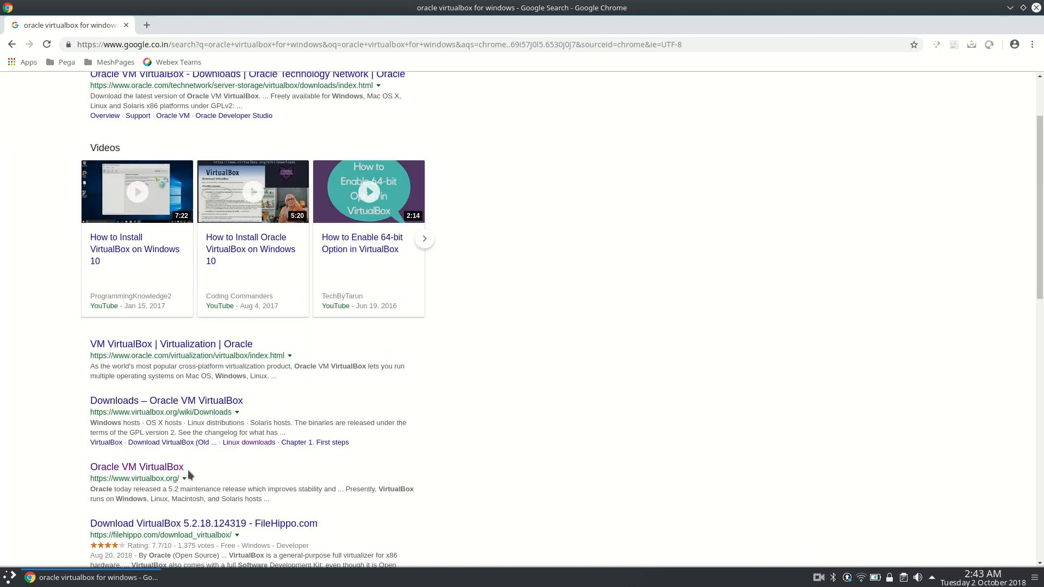
pyautogui.middleClick(163, 444)
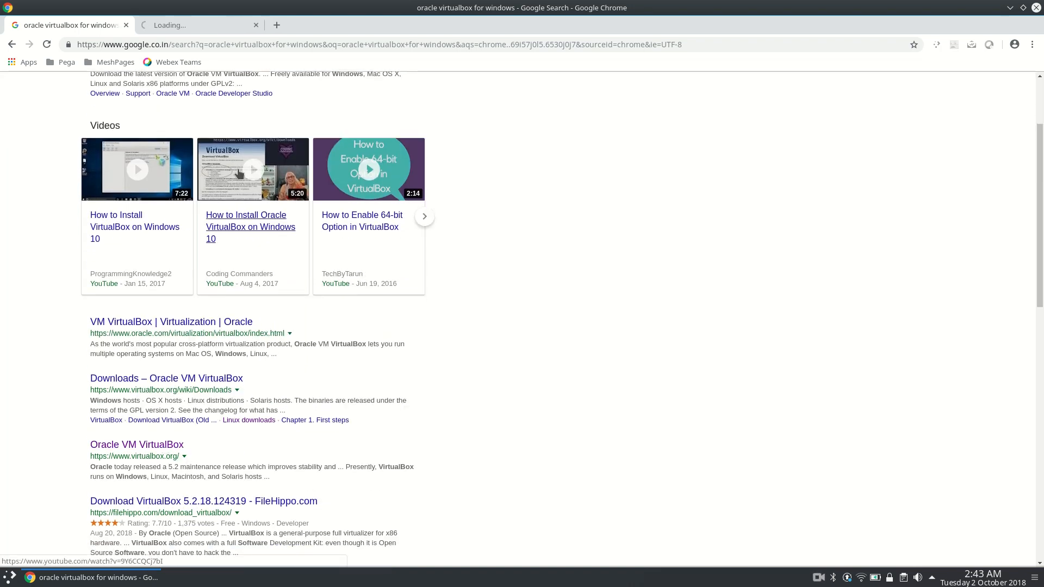
pyautogui.click(210, 24)
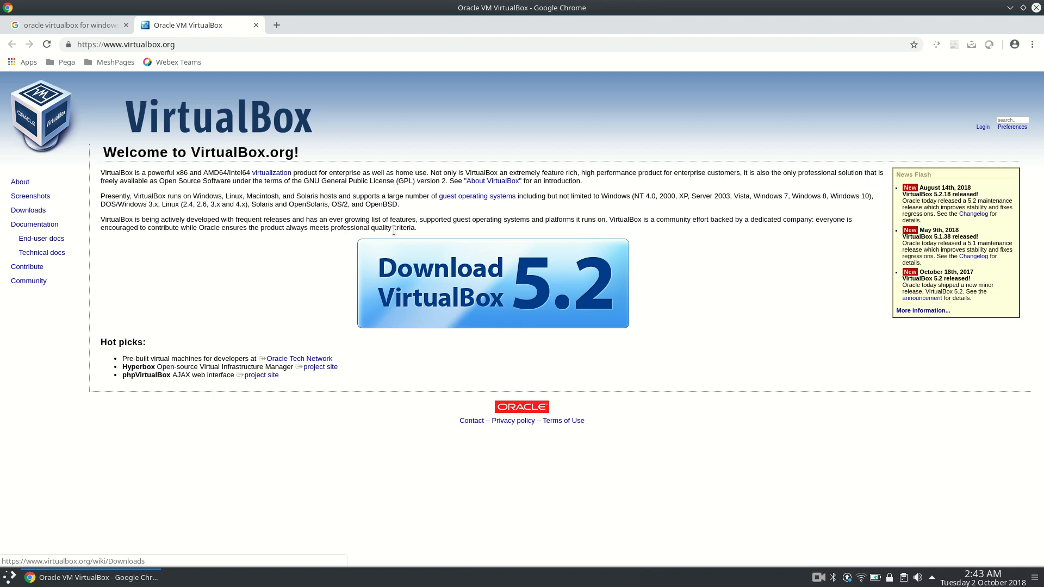
# Search the web for "oracle virtualbox for ubuntu" in a new tab.
pyautogui.hotkey('ctrl', 't')
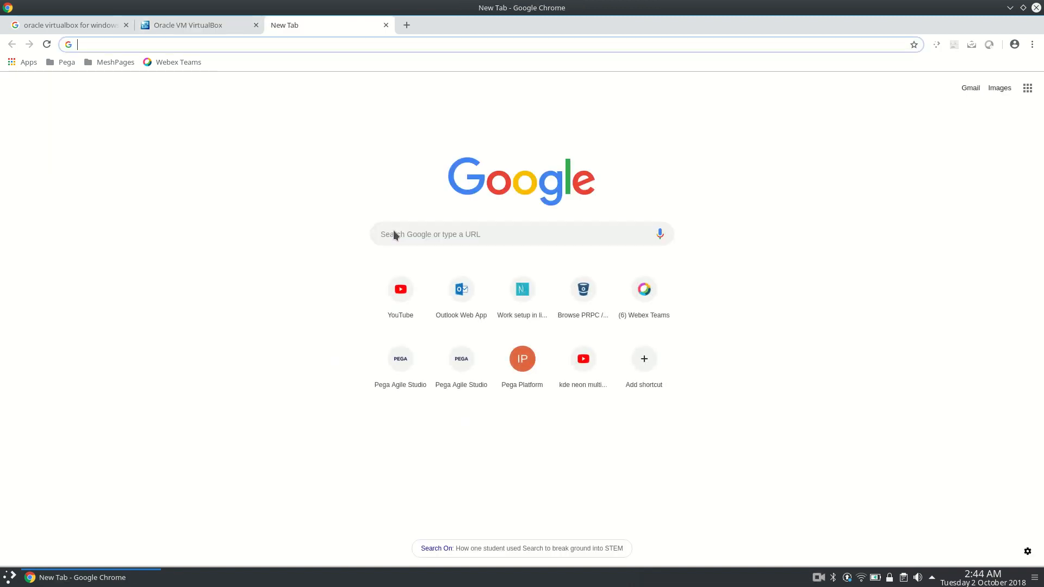
pyautogui.write('o')
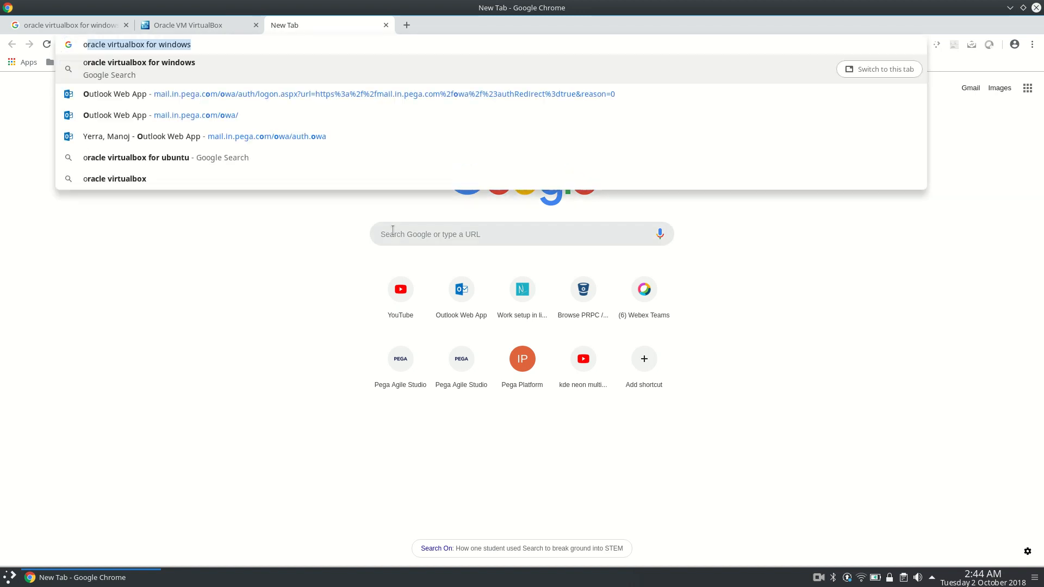
pyautogui.write('racle virtualbox for ubuntu')
pyautogui.press('Return')
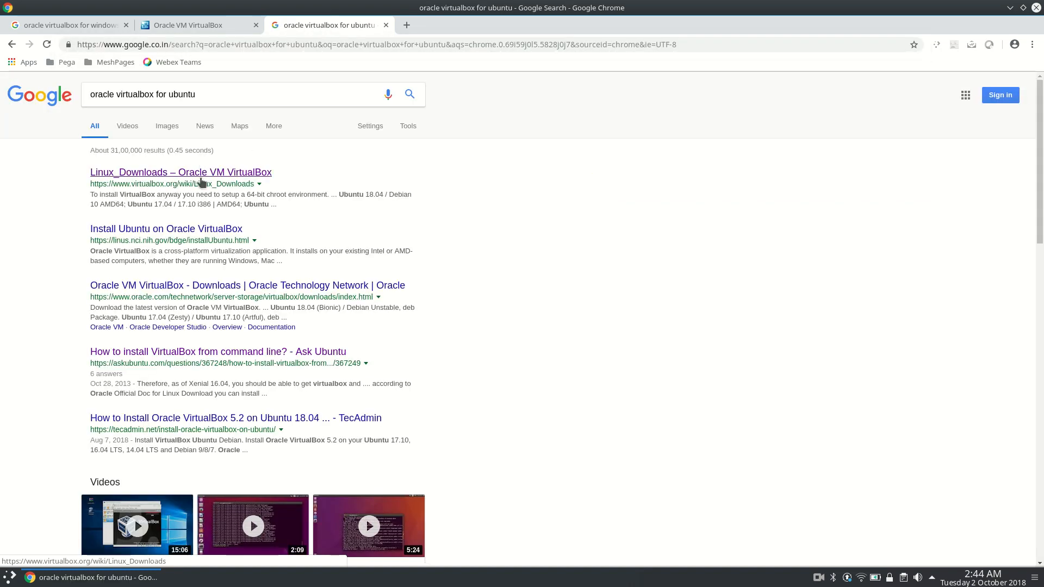
# Open the Linux_Downloads result in a new tab and locate the AMD64 package for Ubuntu 18.04 / Debian 10.
pyautogui.middleClick(201, 181)
pyautogui.click(432, 27)
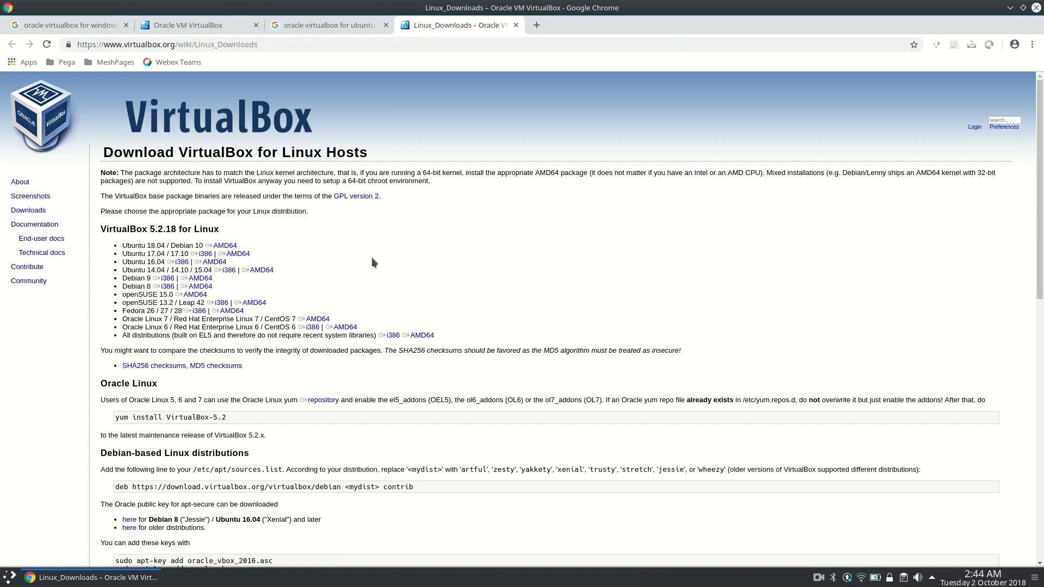
pyautogui.moveTo(205, 245)
pyautogui.mouseDown()
pyautogui.moveTo(239, 247)
pyautogui.moveTo(206, 247)
pyautogui.mouseUp()
pyautogui.click(253, 247)
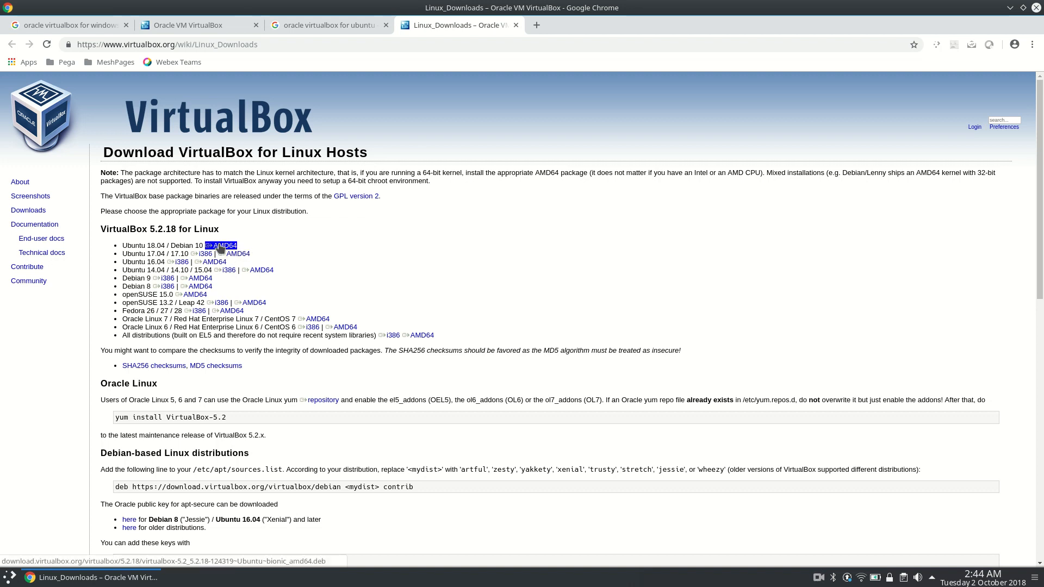
pyautogui.click(296, 251)
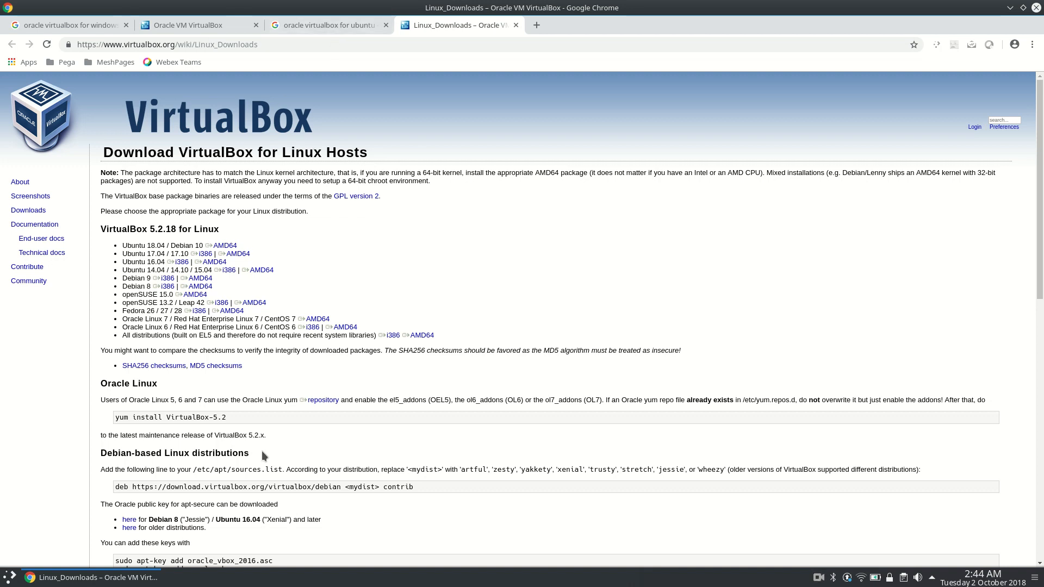
# Launch Oracle VM VirtualBox and ignore the warning about inaccessible disk image files.
pyautogui.press('super')
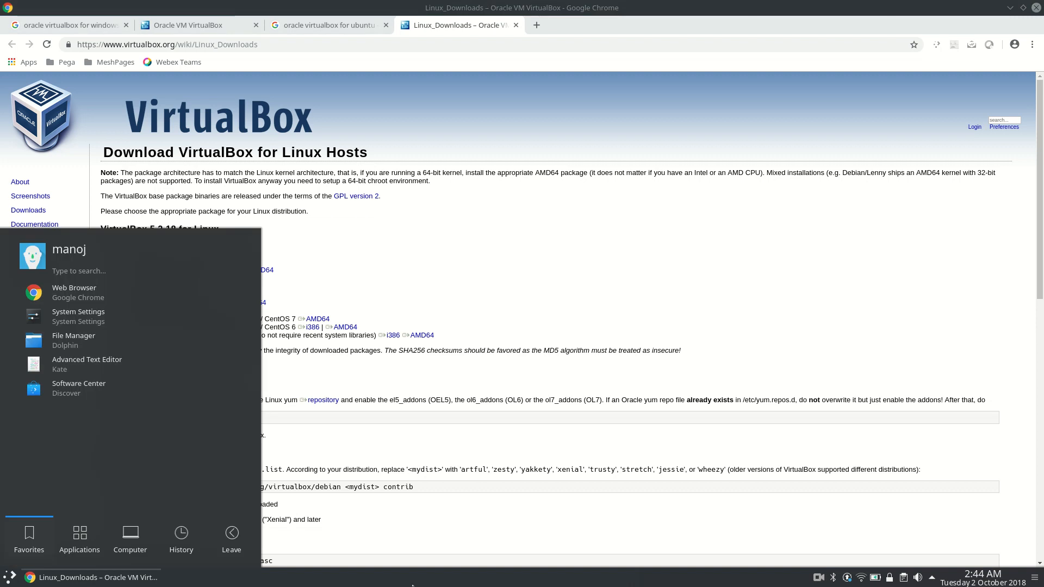
pyautogui.write('orac')
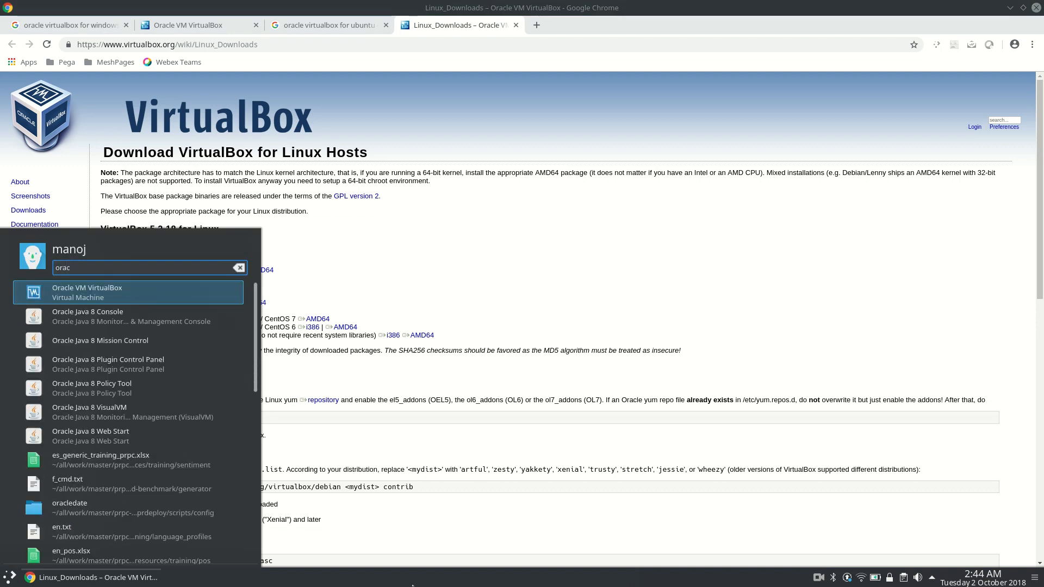
pyautogui.click(87, 292)
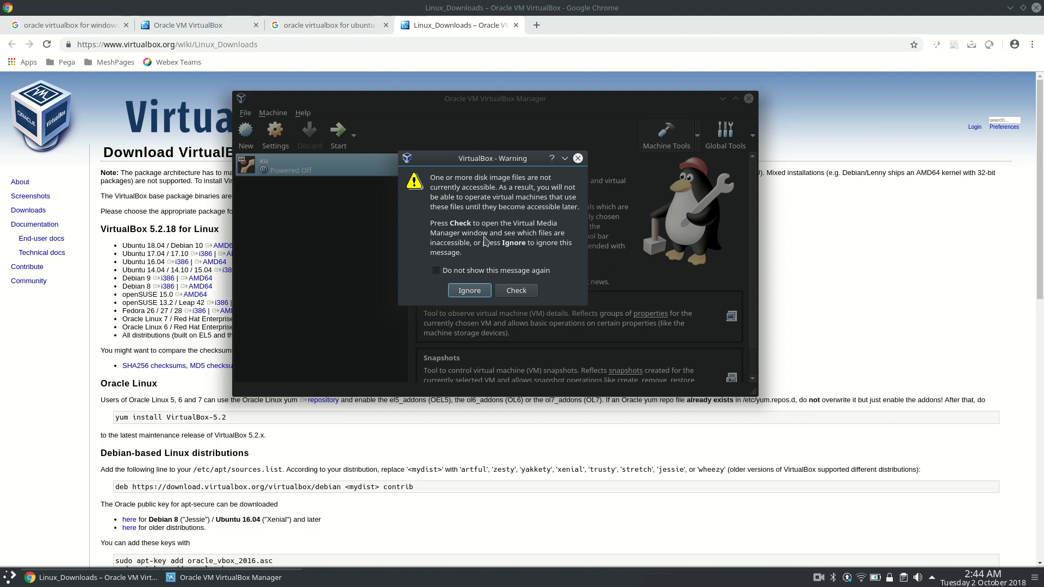
pyautogui.click(477, 289)
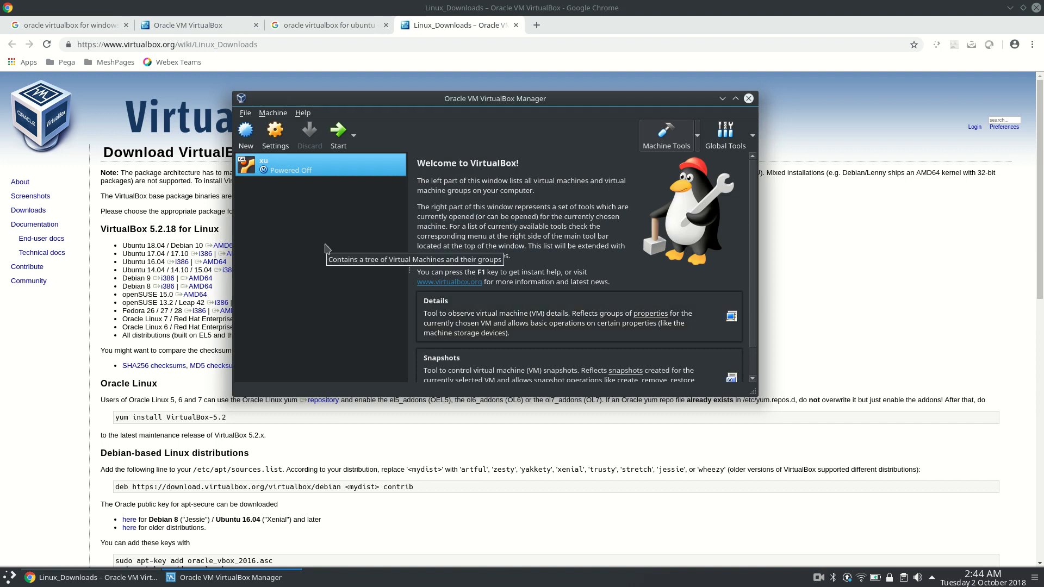
# Start a new virtual machine named exp with type Linux and version Ubuntu (64-bit).
pyautogui.click(250, 136)
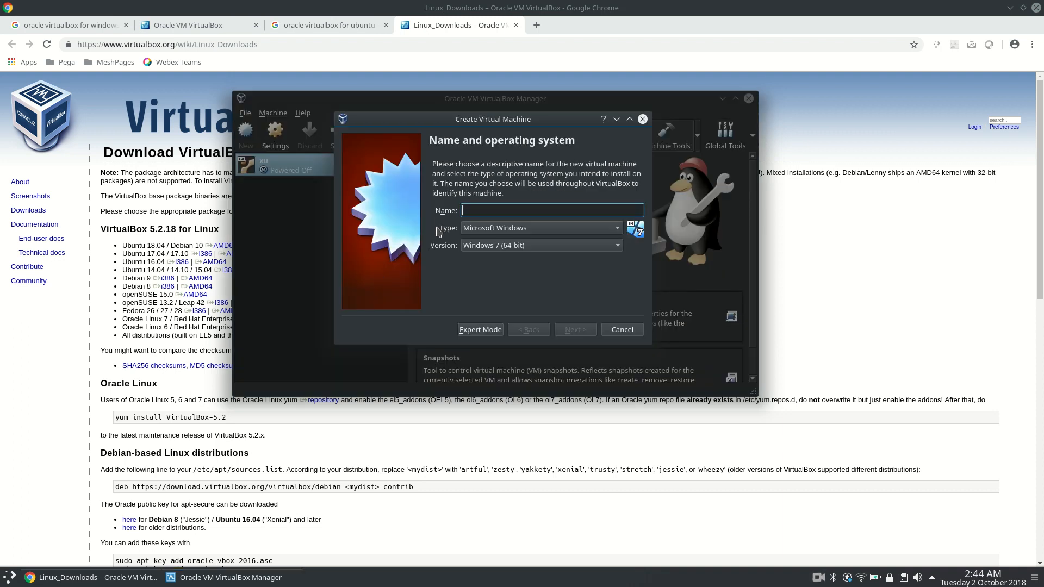
pyautogui.write('exp')
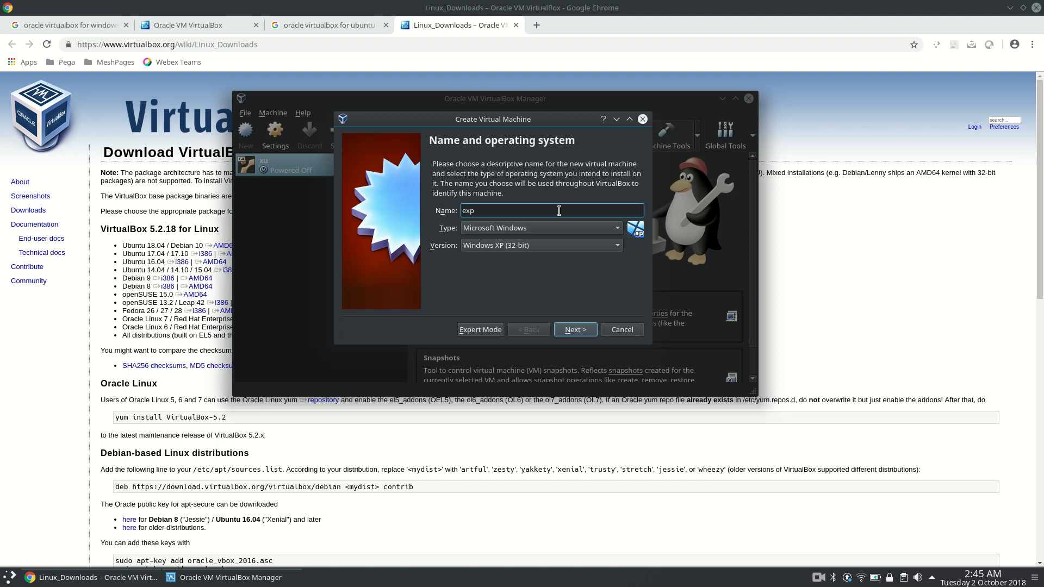
pyautogui.click(533, 232)
pyautogui.click(533, 242)
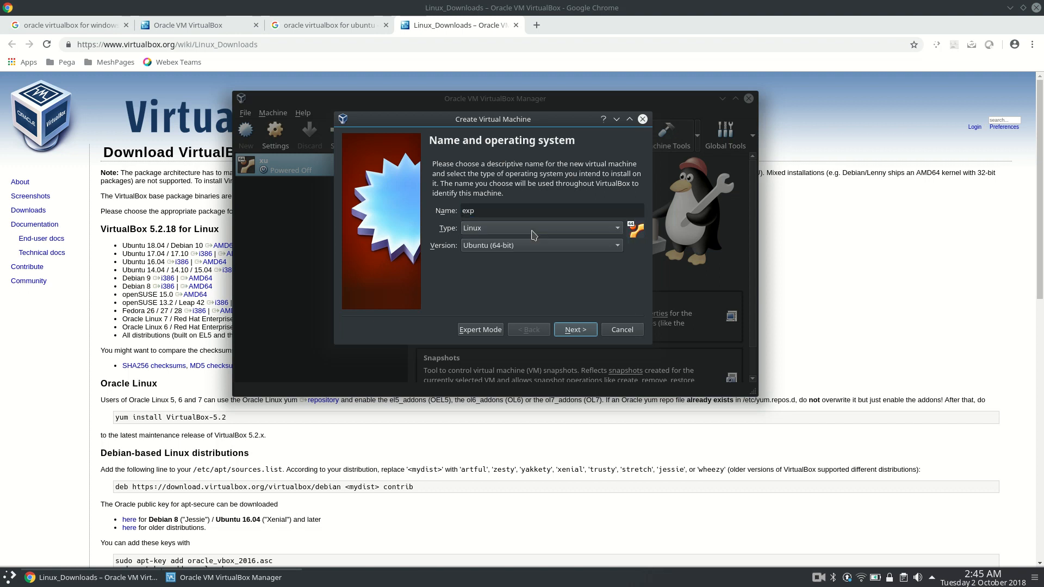
pyautogui.click(585, 333)
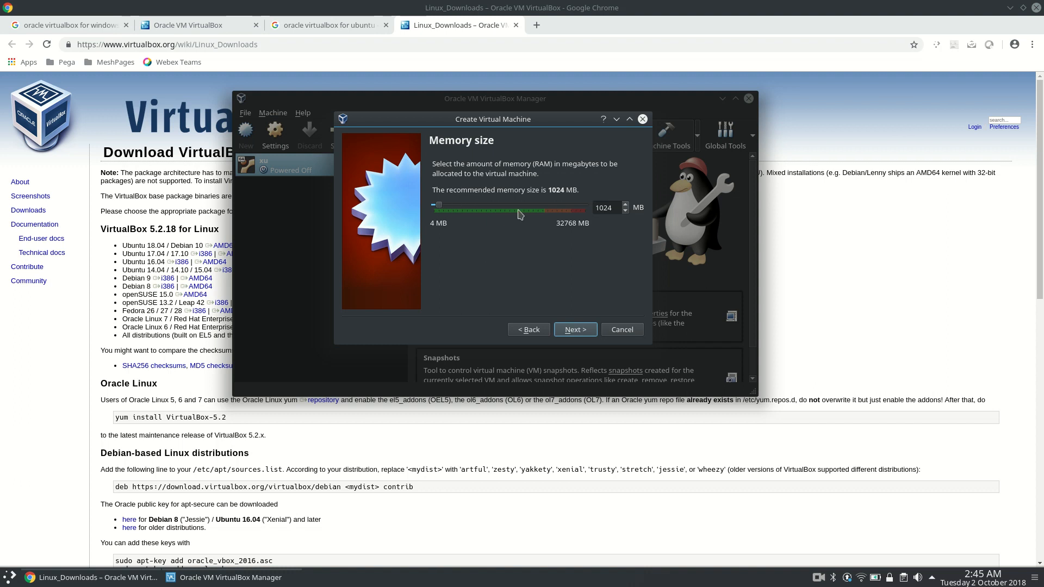
# Raise the machine's memory to roughly half of the available range and choose to create a virtual hard disk now.
pyautogui.moveTo(439, 209); pyautogui.dragTo(518, 206)
pyautogui.click(574, 331)
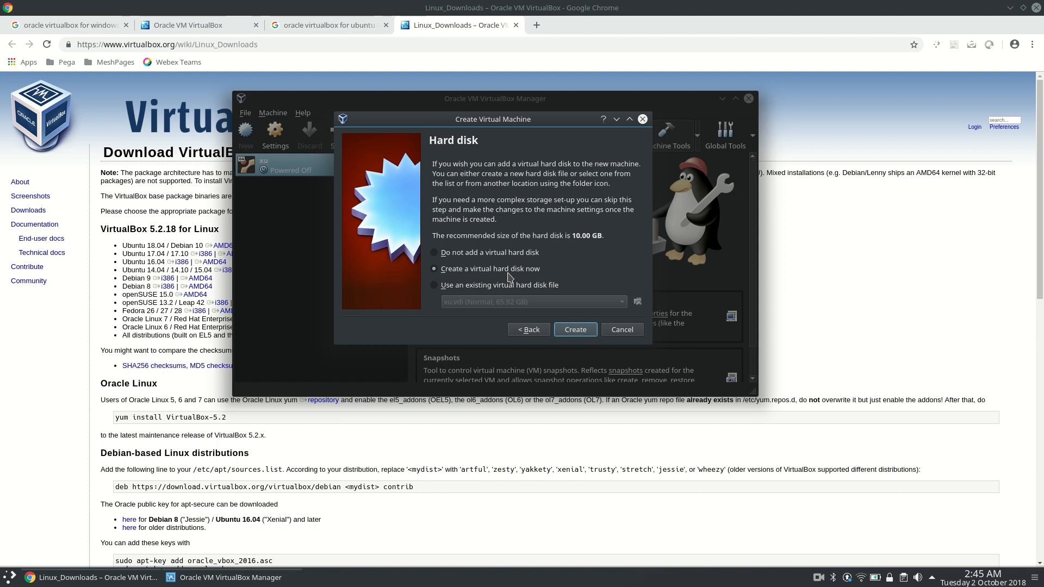
pyautogui.click(574, 334)
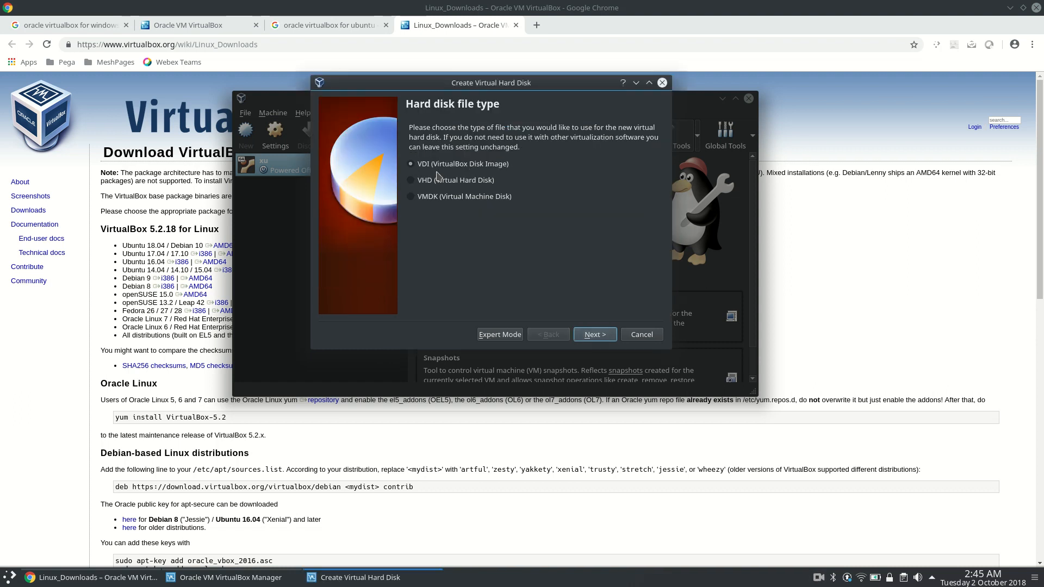
# Create a dynamically allocated VDI hard disk named exp with a size of 51.71 GB.
pyautogui.click(594, 334)
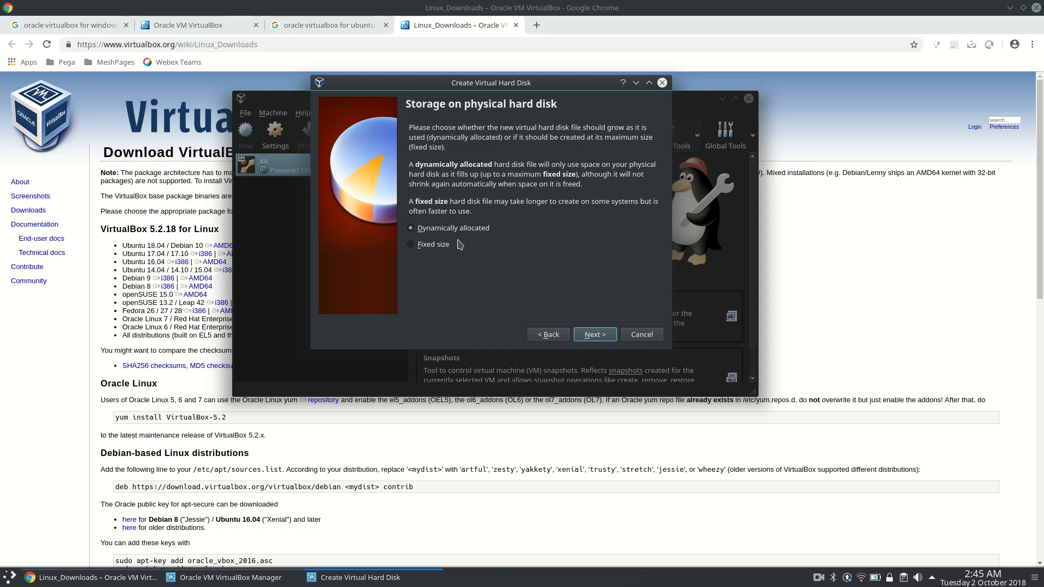
pyautogui.click(595, 335)
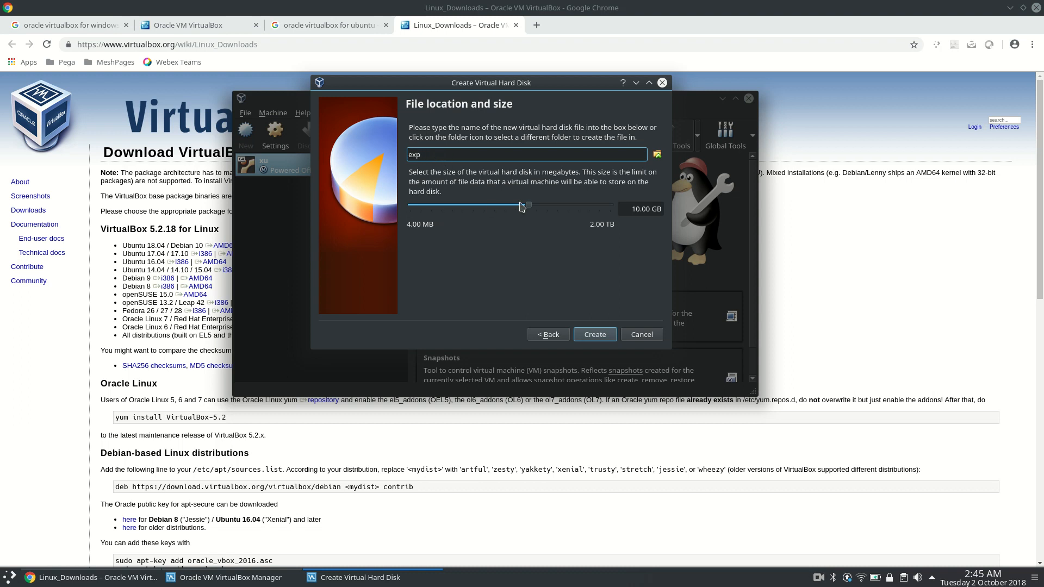
pyautogui.moveTo(531, 207); pyautogui.dragTo(553, 205)
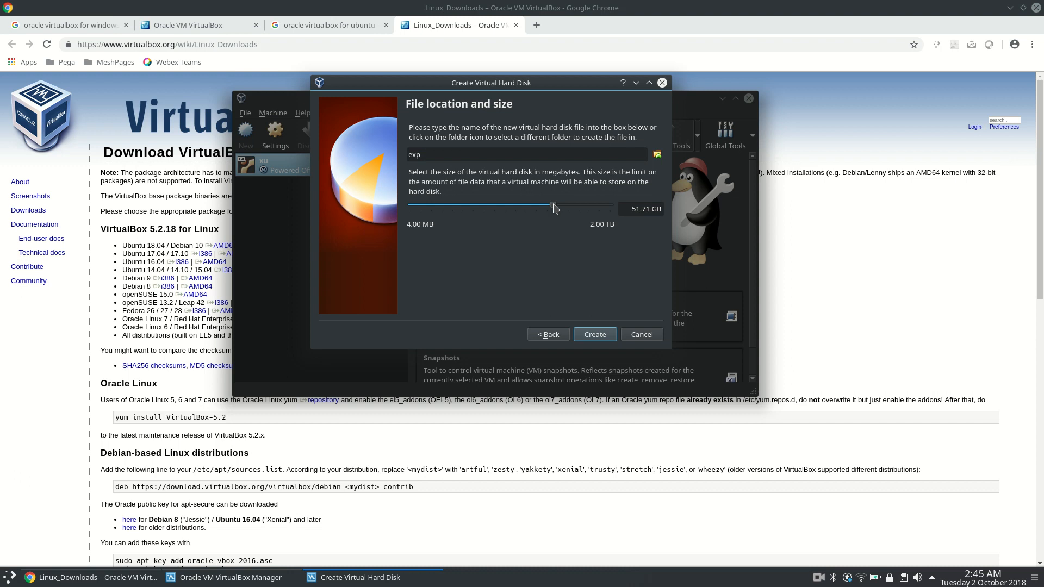
pyautogui.click(607, 335)
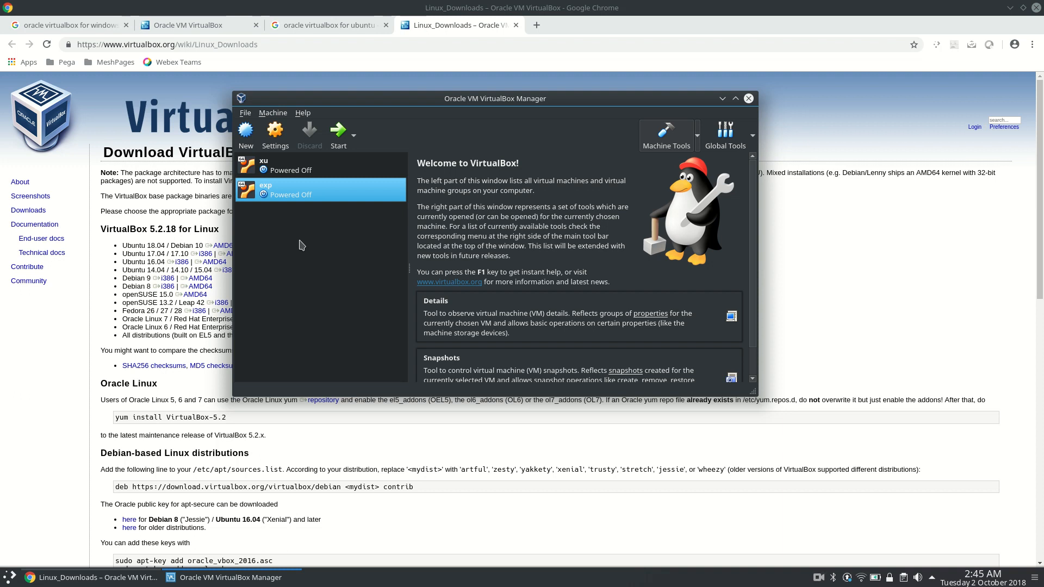
# Set both Shared Clipboard and Drag'n'Drop to Bidirectional in the exp machine's advanced general settings.
pyautogui.click(275, 134)
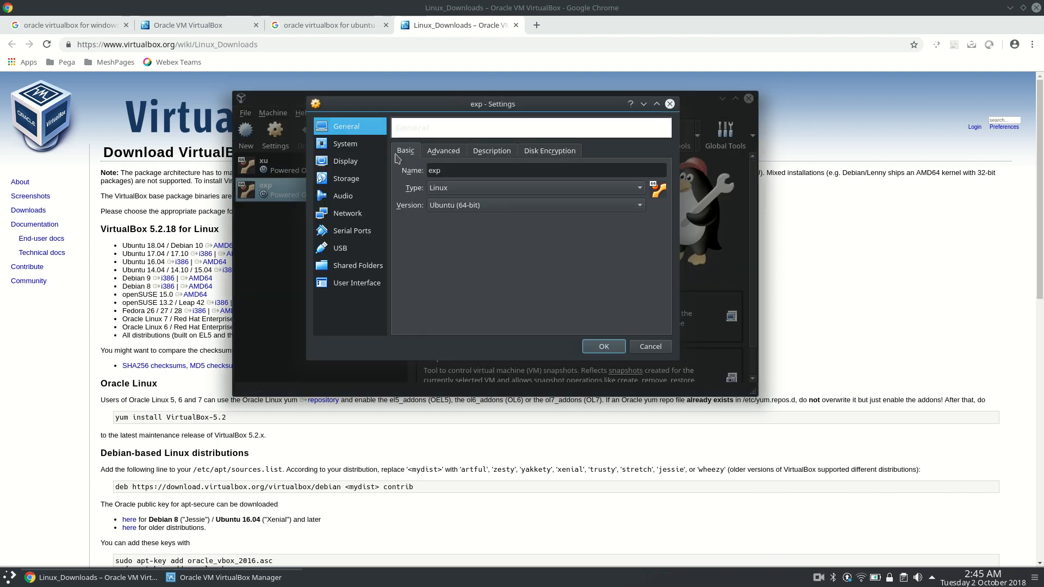
pyautogui.click(445, 152)
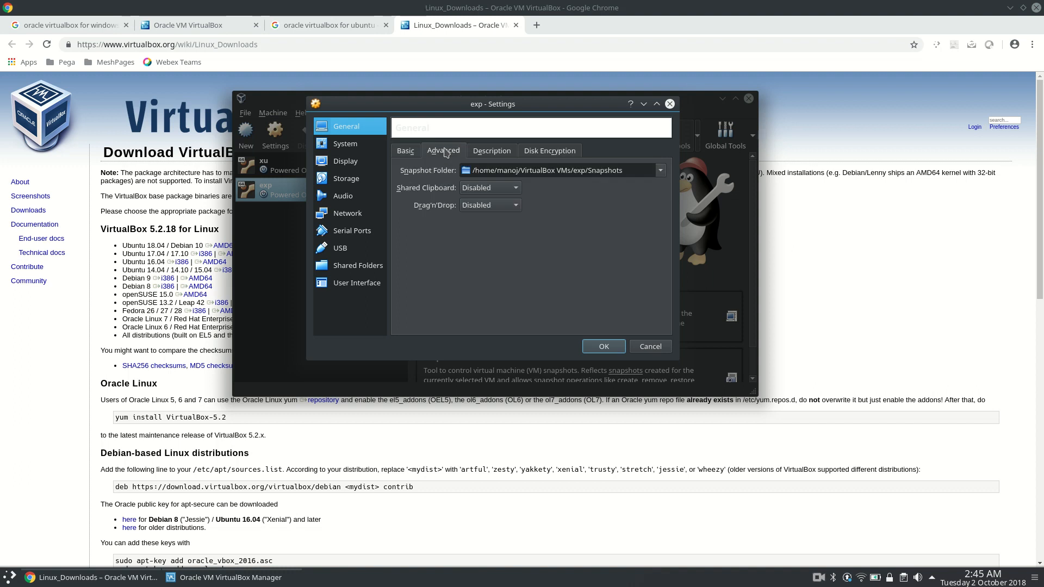
pyautogui.click(497, 187)
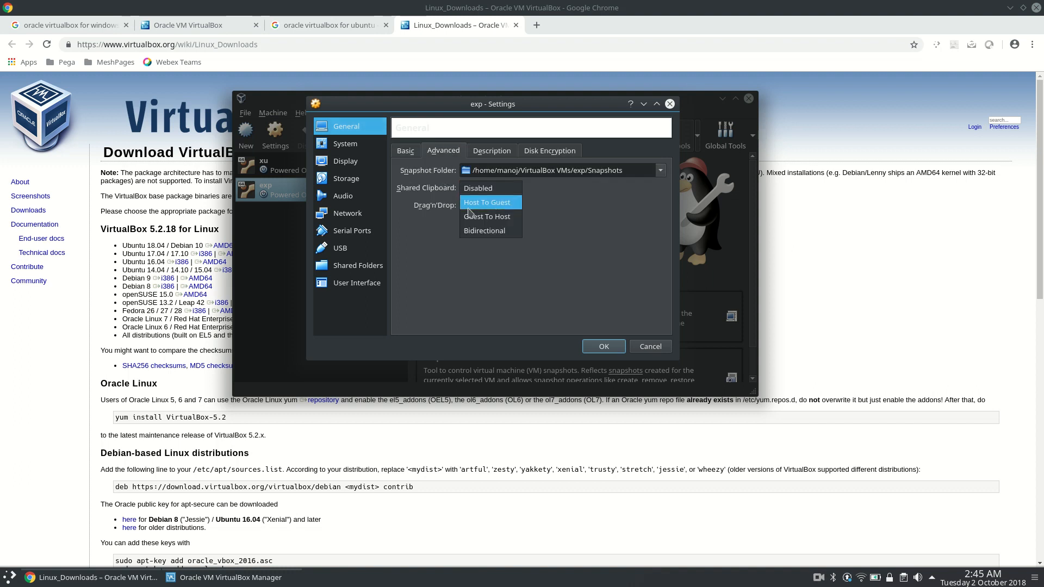
pyautogui.click(498, 231)
pyautogui.click(492, 205)
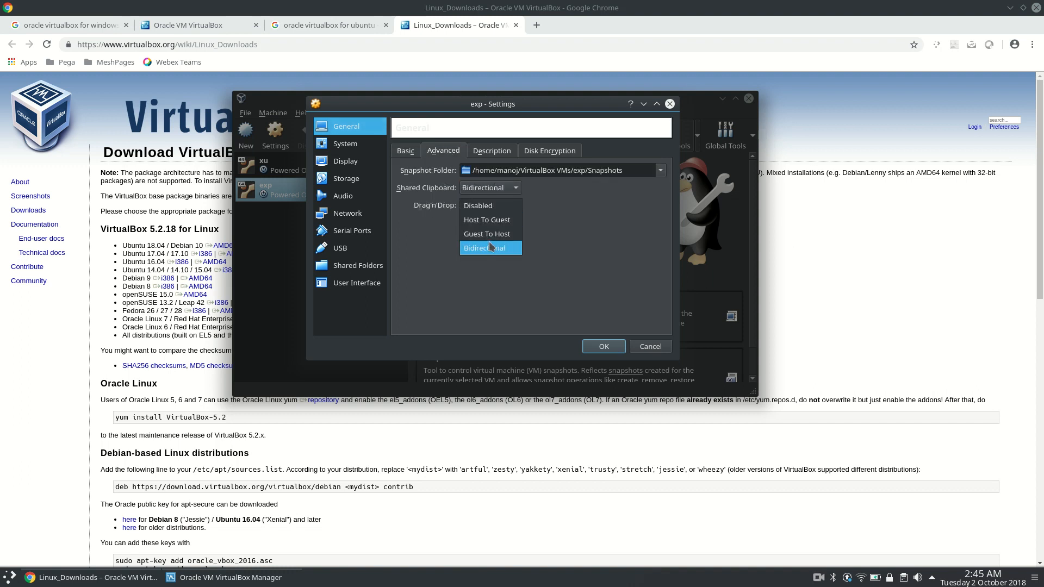
pyautogui.click(491, 247)
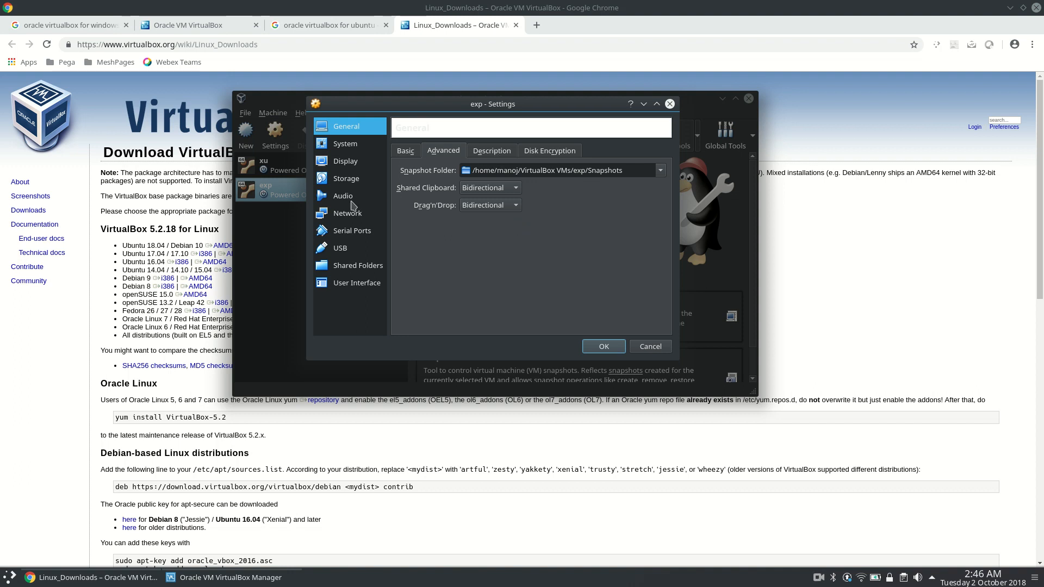
# Allot four processors to the exp machine in its system settings.
pyautogui.hotkey('ctrl', 'Tab')
pyautogui.hotkey('ctrl', 'Tab')
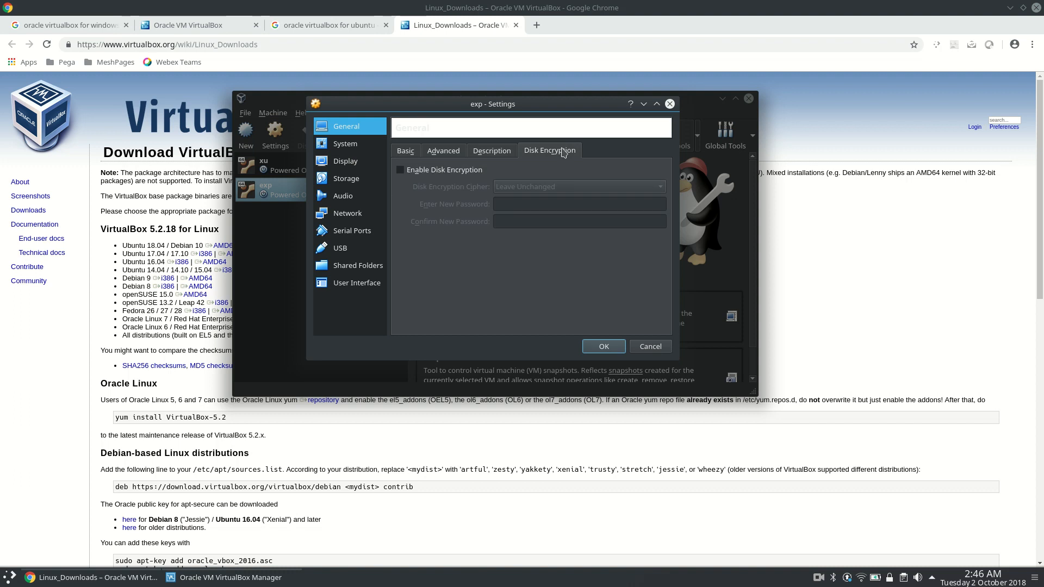
pyautogui.click(350, 147)
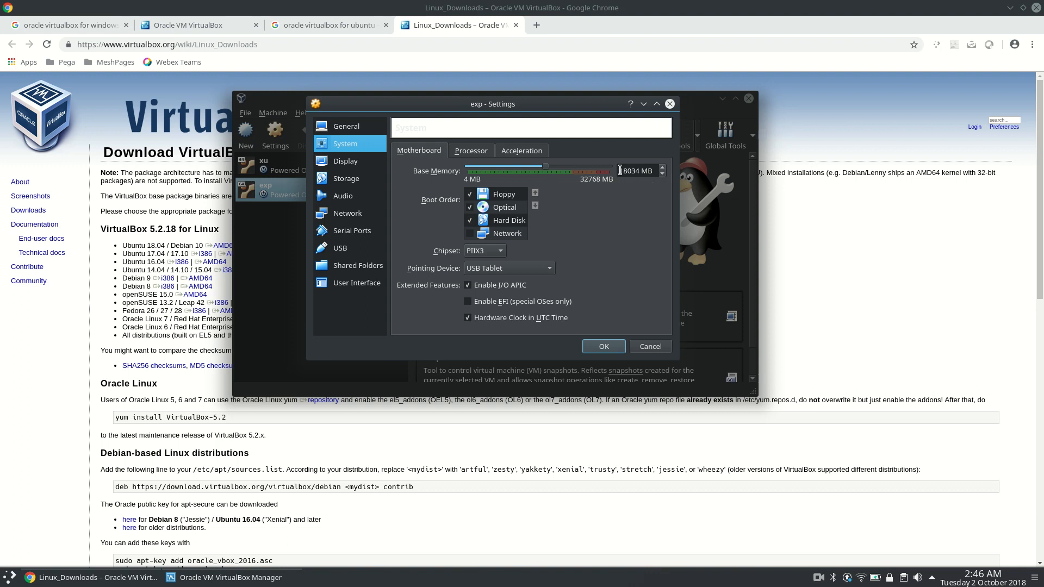
pyautogui.click(641, 171)
pyautogui.click(471, 152)
pyautogui.moveTo(468, 171); pyautogui.dragTo(539, 171)
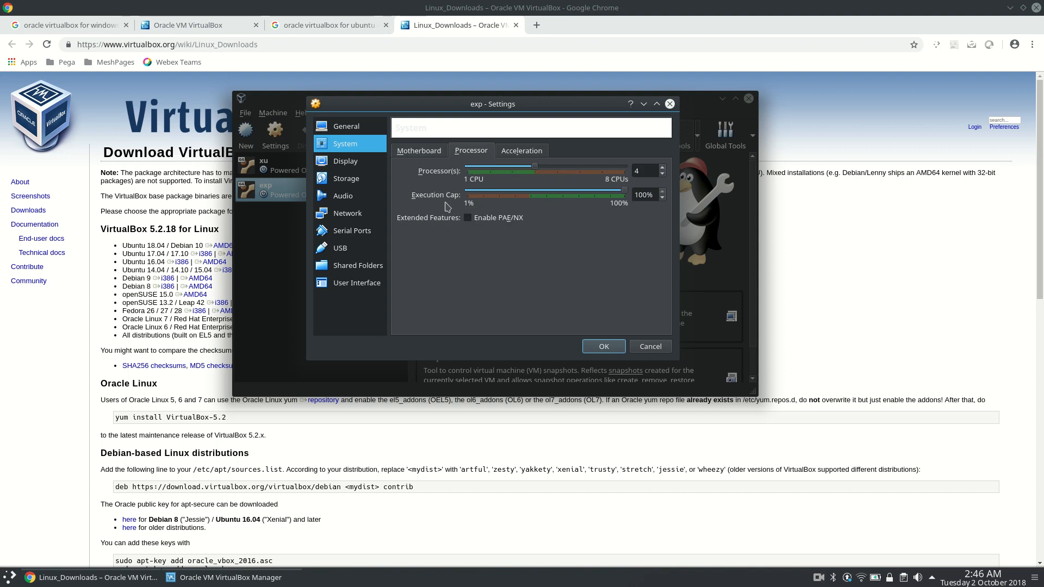
pyautogui.click(511, 153)
# Set the machine's video memory to 128 MB and monitor count to 2, and enable 3D acceleration.
pyautogui.click(355, 162)
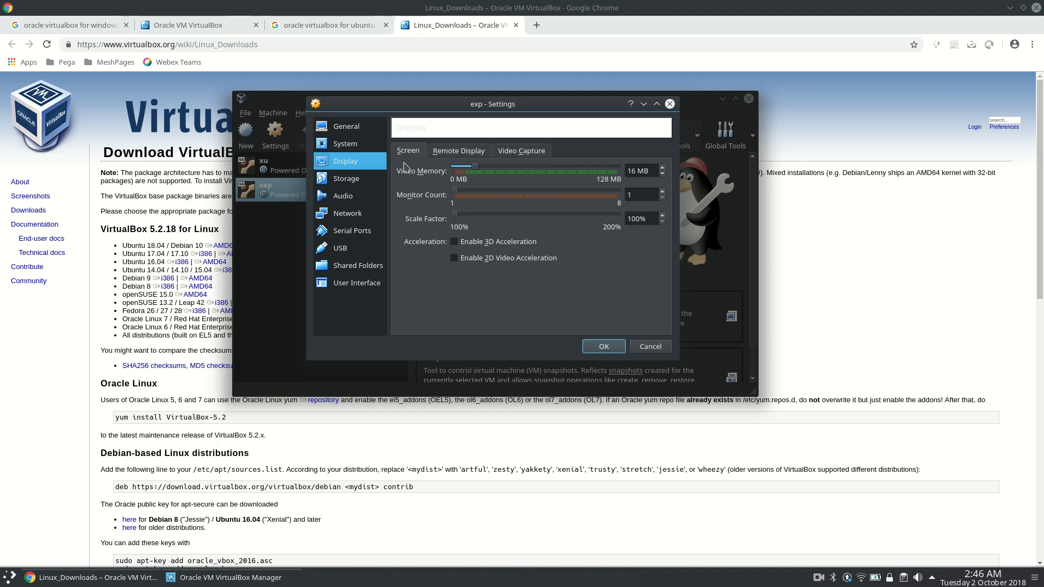
pyautogui.moveTo(475, 166); pyautogui.dragTo(622, 170)
pyautogui.moveTo(455, 194); pyautogui.dragTo(484, 196)
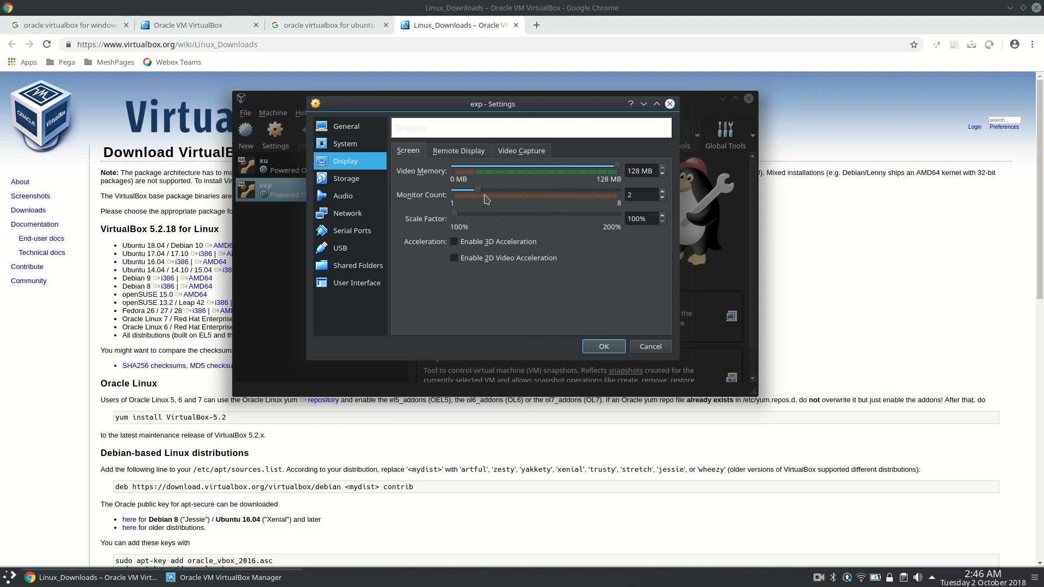
pyautogui.click(460, 242)
# Start choosing a virtual optical disk file for the empty IDE optical drive in the storage settings.
pyautogui.click(346, 179)
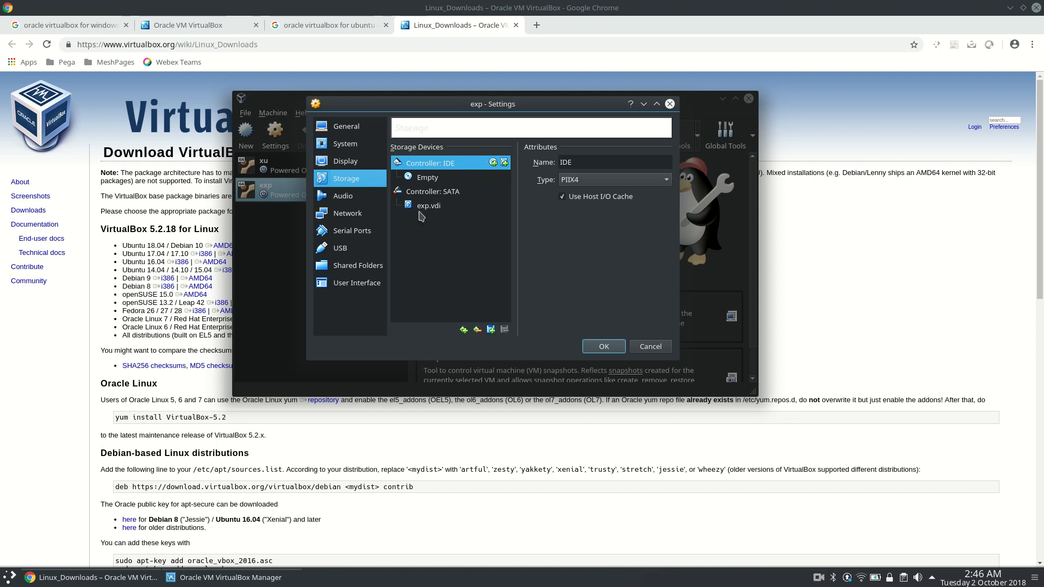
pyautogui.click(431, 189)
pyautogui.click(438, 180)
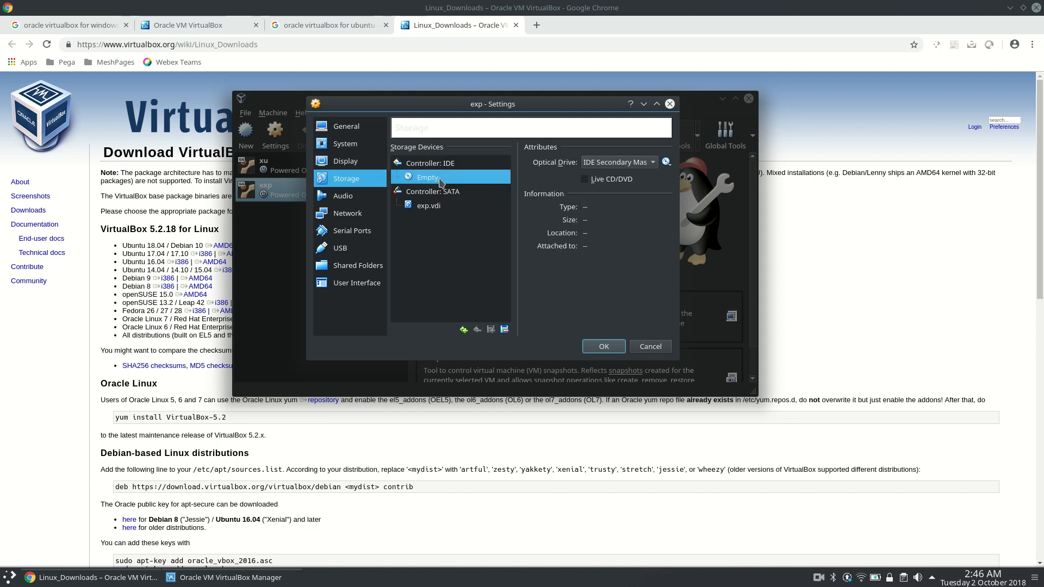
pyautogui.click(667, 163)
pyautogui.click(686, 173)
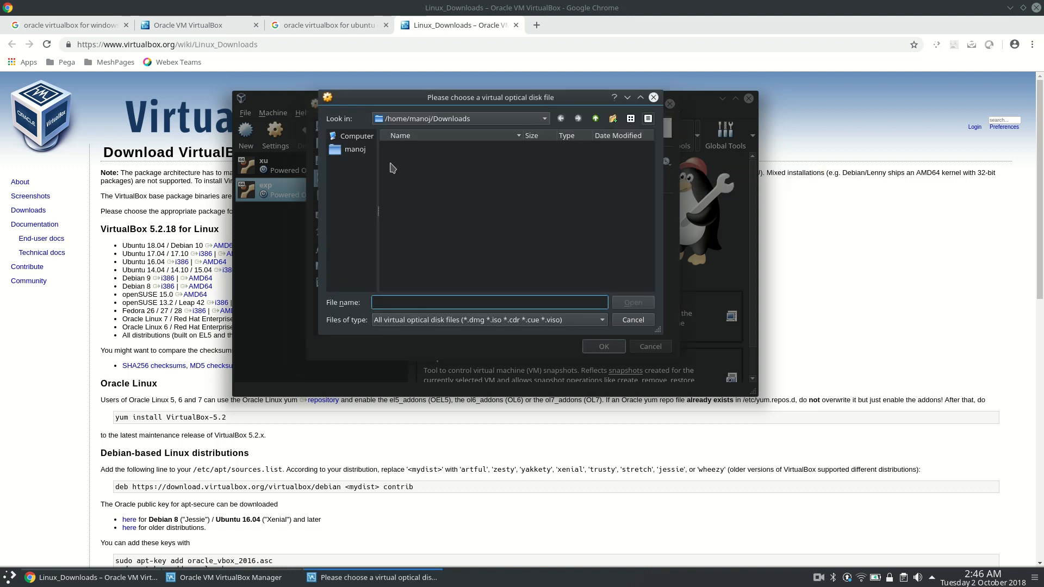
pyautogui.click(363, 149)
pyautogui.click(369, 141)
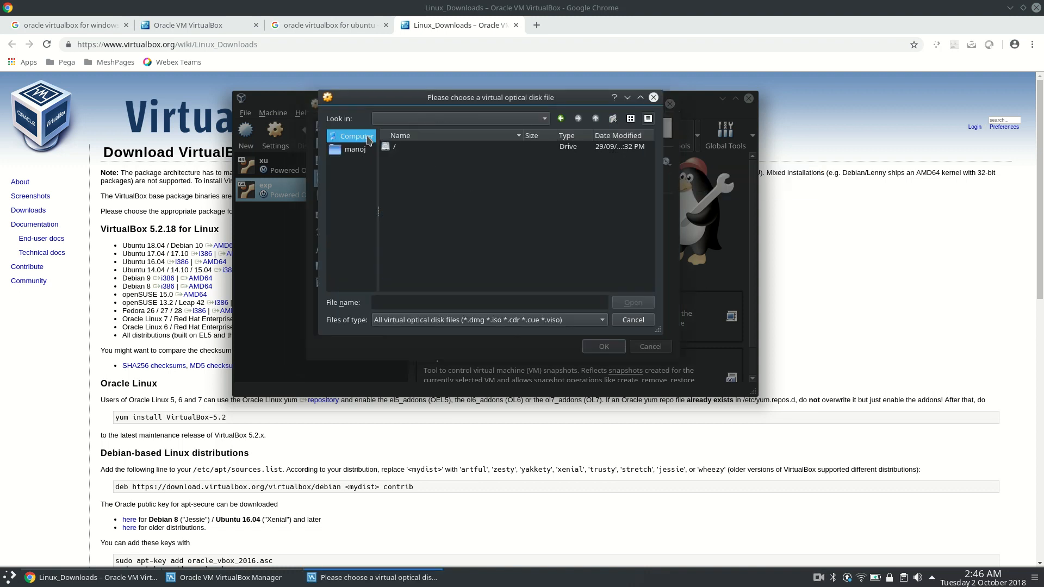
pyautogui.click(362, 150)
pyautogui.doubleClick(400, 148)
pyautogui.doubleClick(405, 147)
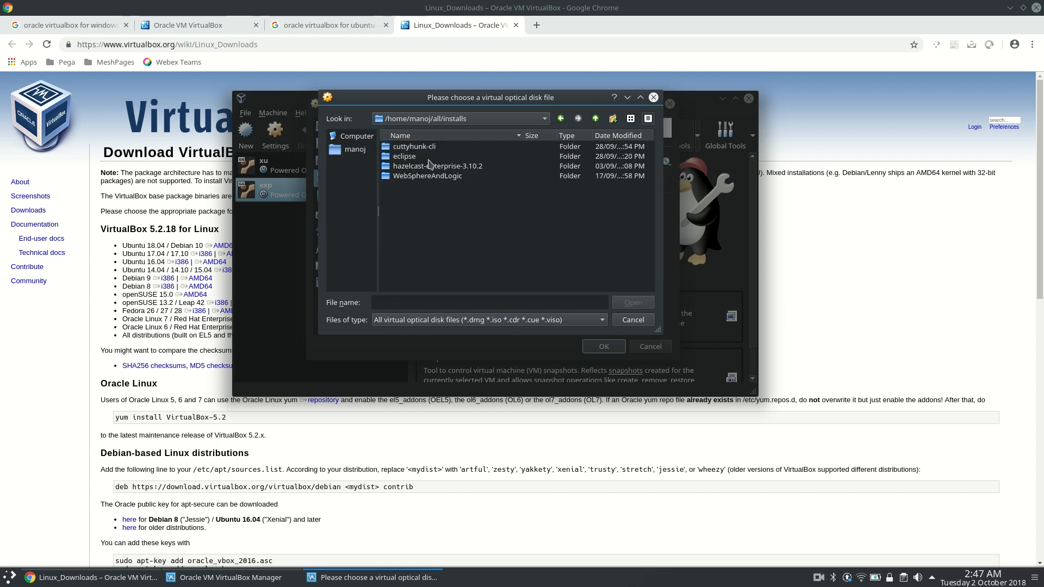
pyautogui.click(364, 142)
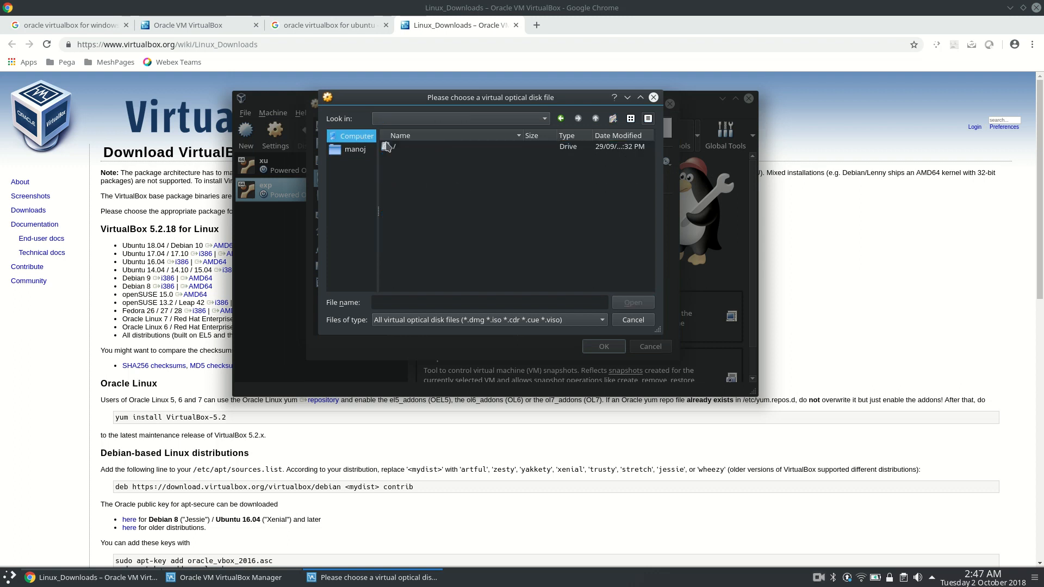
# Load xubuntu-18.04-desktop-amd64.iso from the all/softwares folder in the home directory into the optical drive.
pyautogui.click(370, 150)
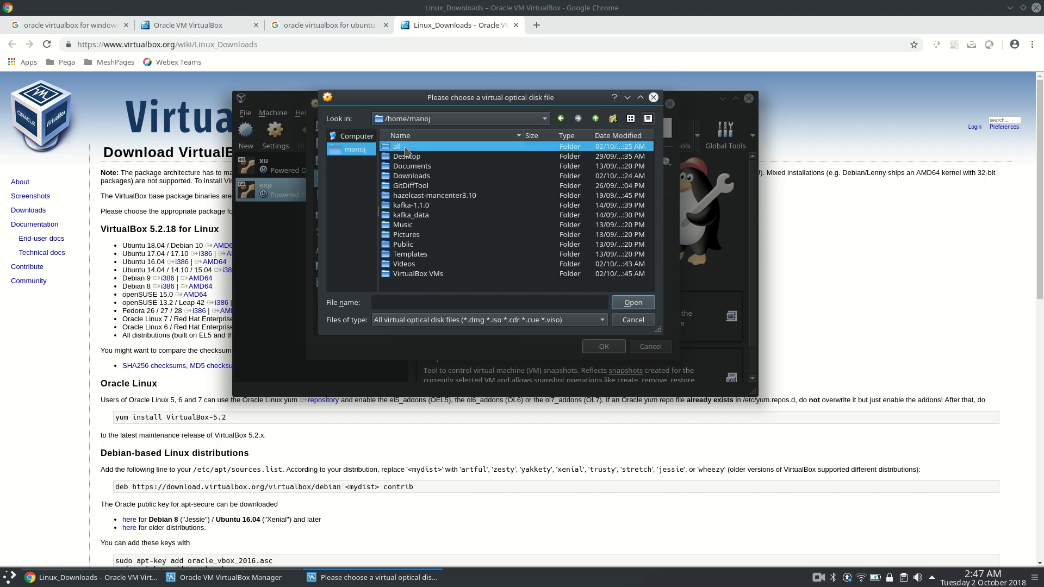
pyautogui.doubleClick(404, 149)
pyautogui.doubleClick(412, 177)
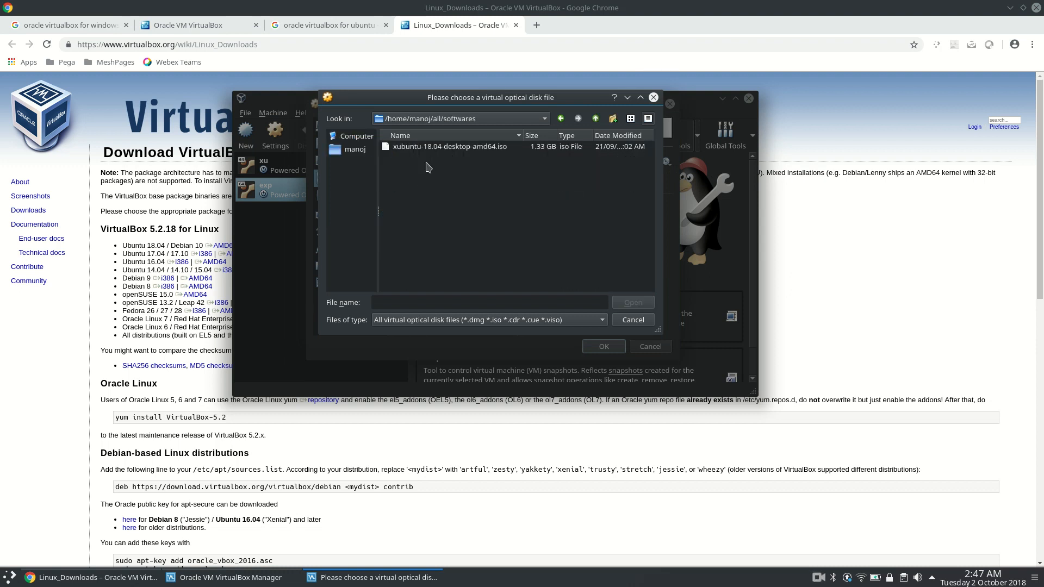
pyautogui.click(447, 146)
pyautogui.click(632, 302)
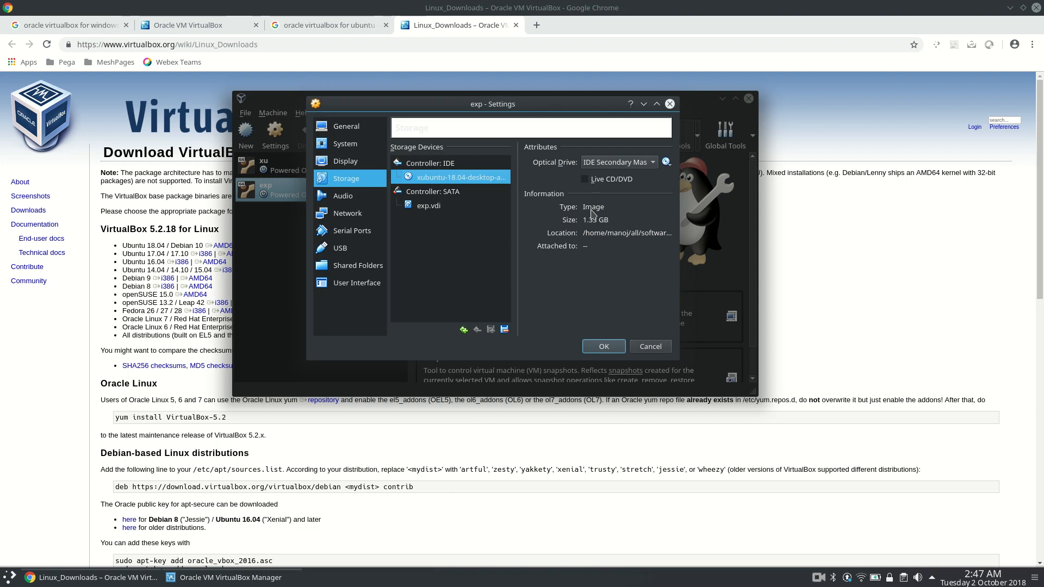
# Enable network adapter 2 attached to a Bridged Adapter and save the exp machine's settings.
pyautogui.click(350, 214)
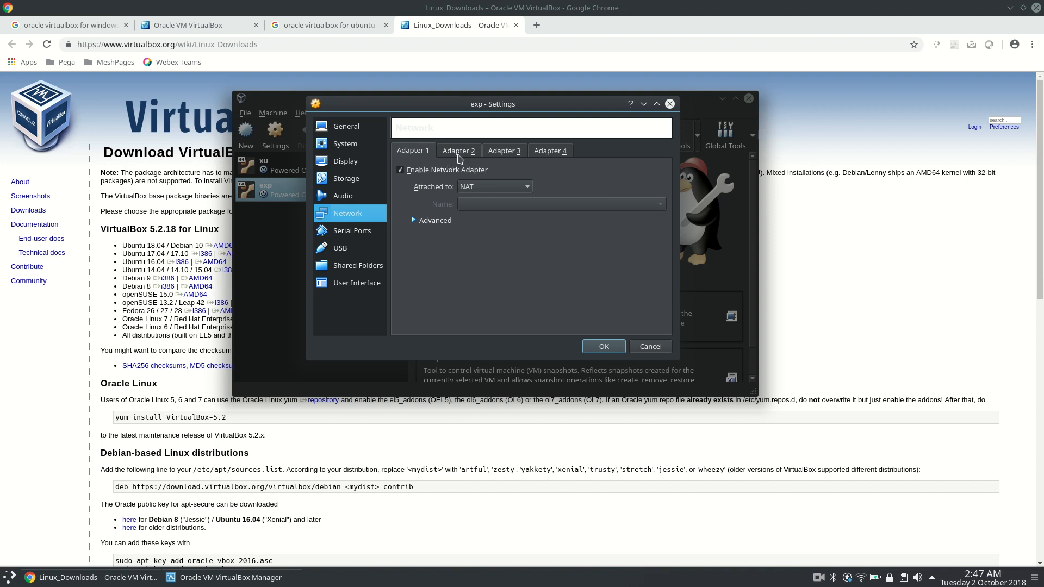
pyautogui.click(457, 153)
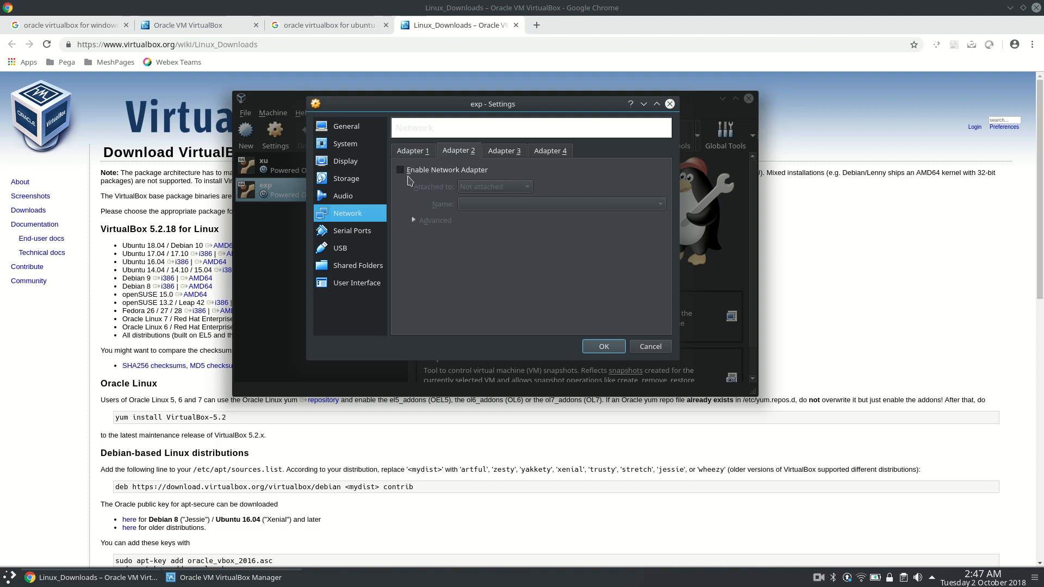
pyautogui.click(437, 171)
pyautogui.click(465, 190)
pyautogui.click(488, 232)
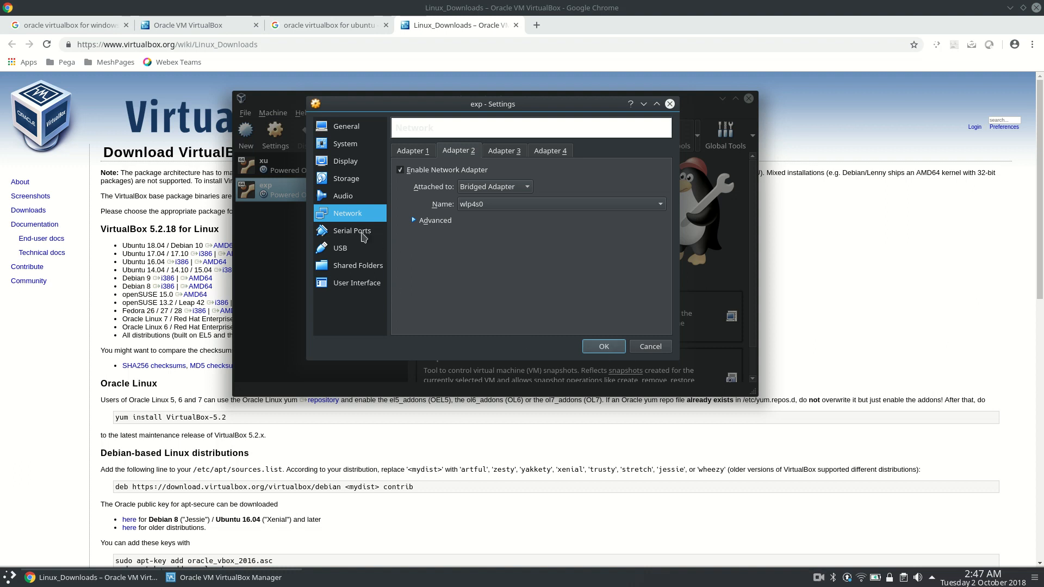
pyautogui.click(599, 348)
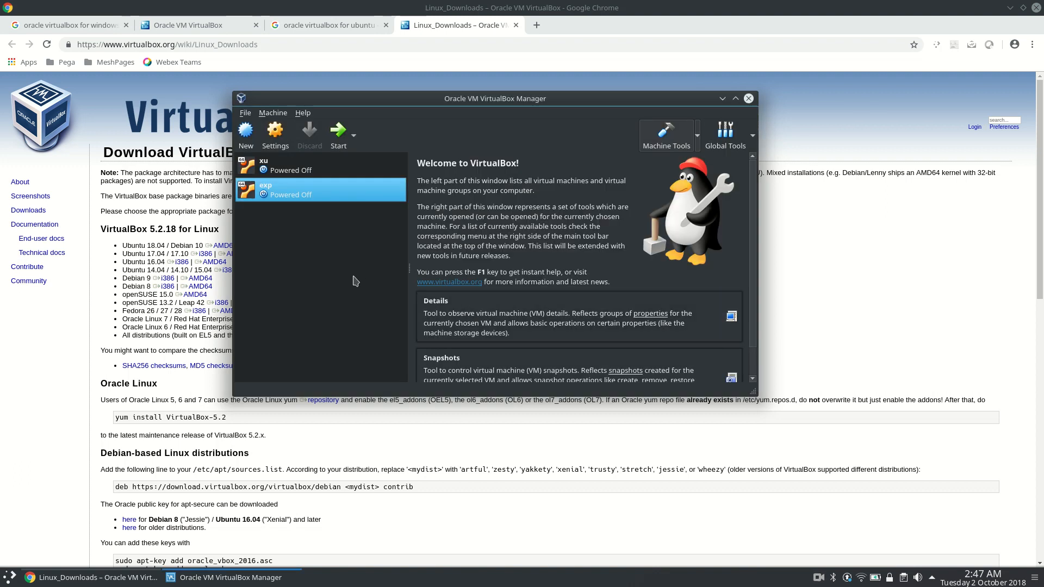
# Start the exp virtual machine, dismissing its keyboard and mouse notices, and minimize the browser and VirtualBox Manager windows.
pyautogui.click(341, 135)
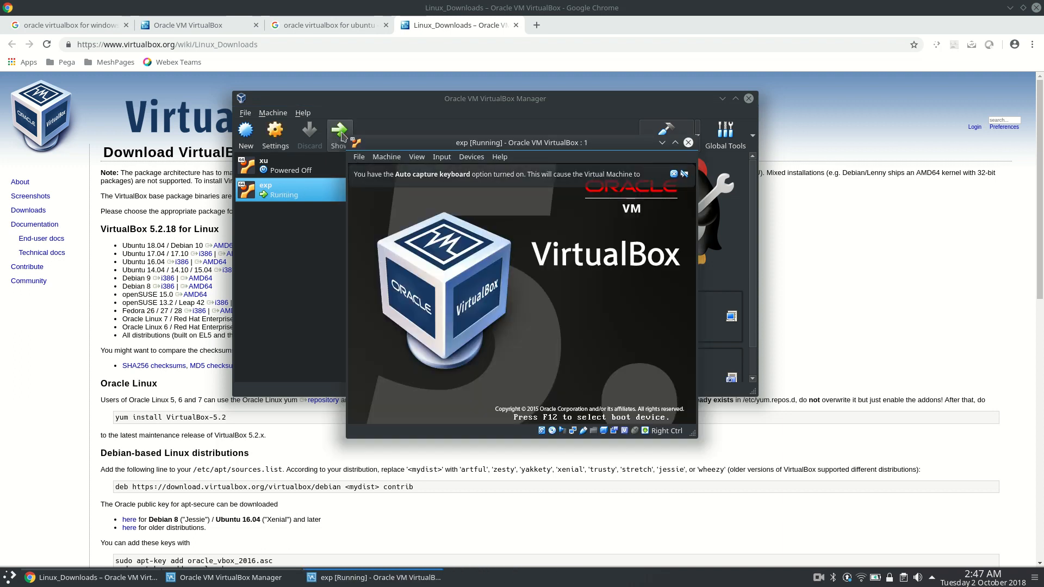
pyautogui.click(674, 174)
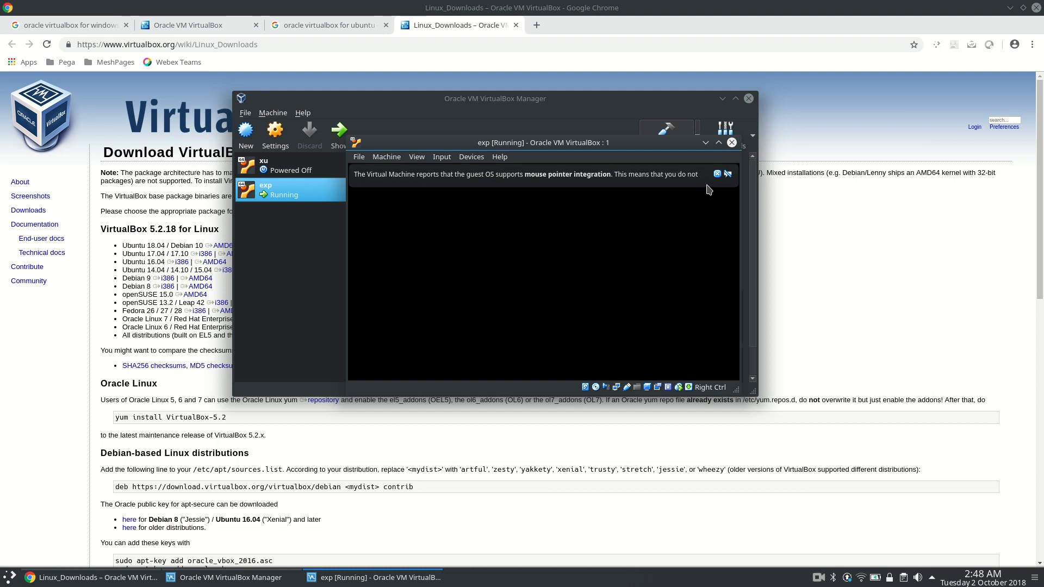
pyautogui.click(729, 173)
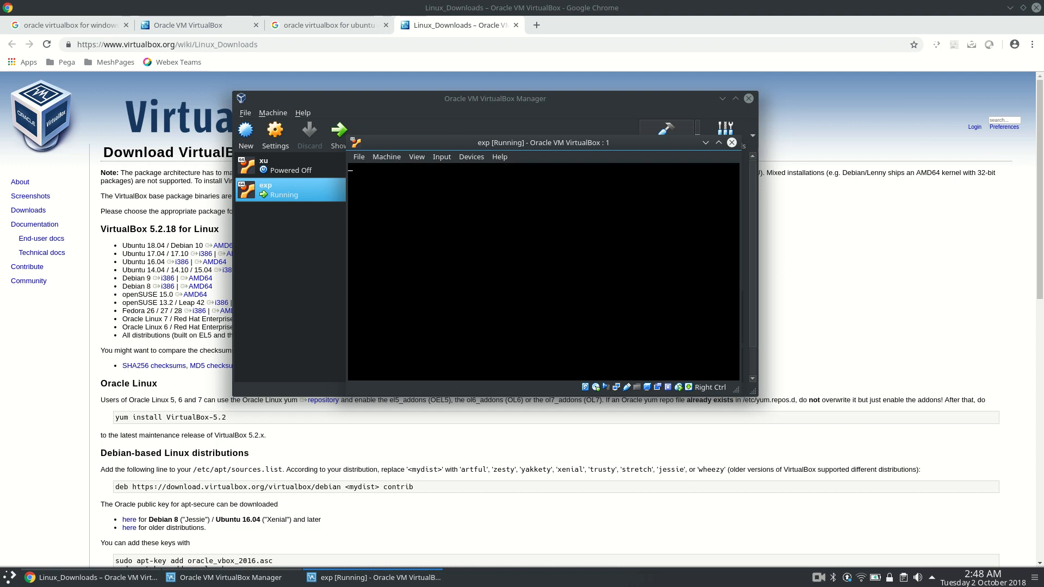
pyautogui.click(1010, 8)
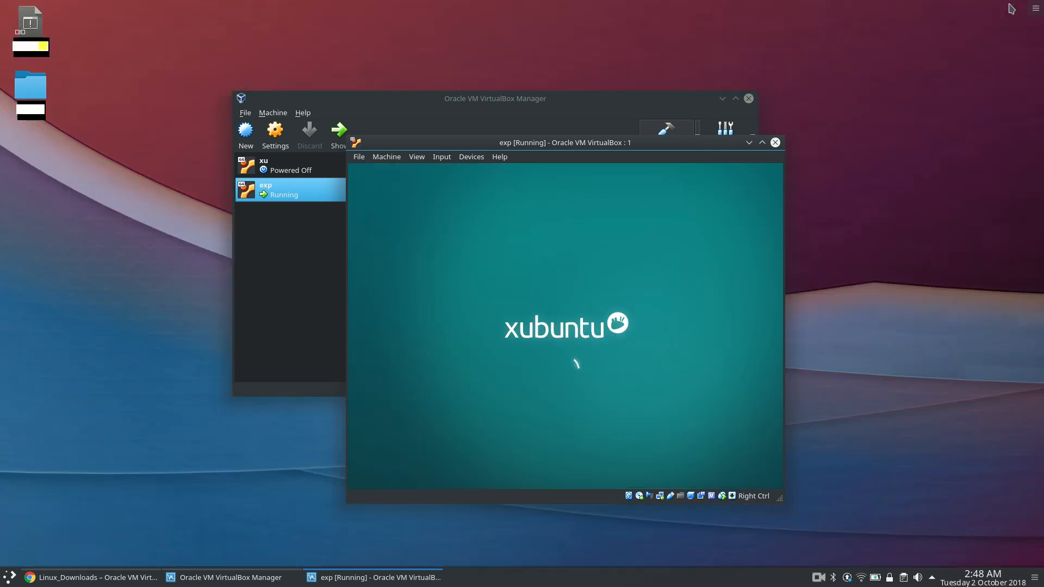
pyautogui.click(721, 99)
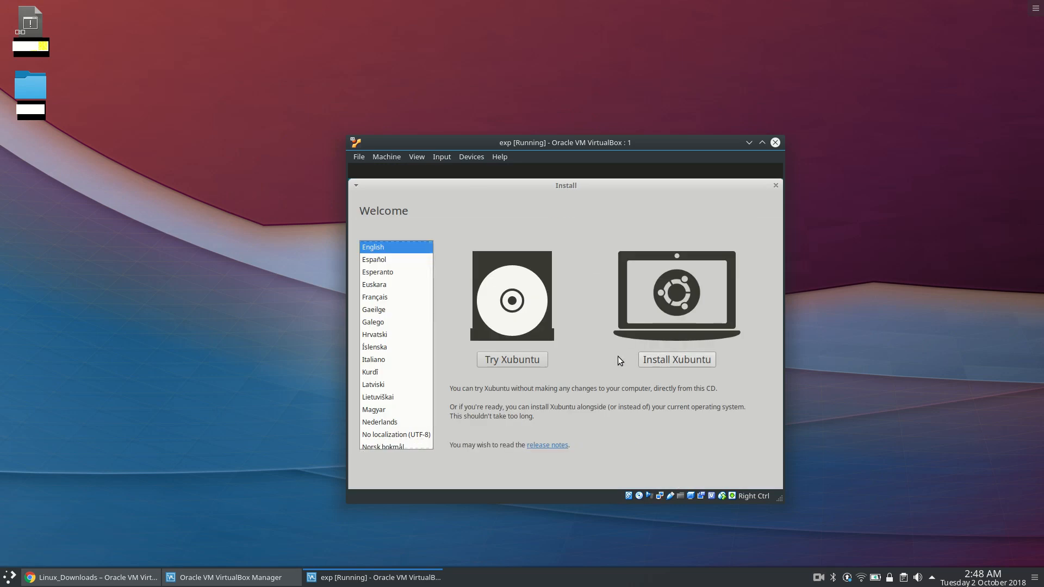
# Begin installing Xubuntu in English with the English (US) keyboard layout, including update downloads and third-party software.
pyautogui.click(669, 360)
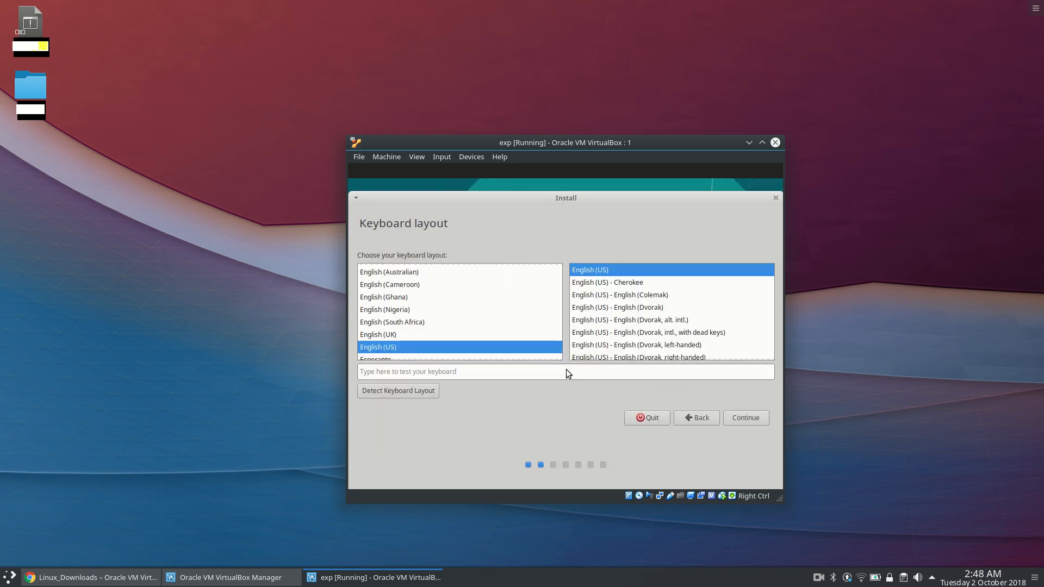
pyautogui.click(749, 420)
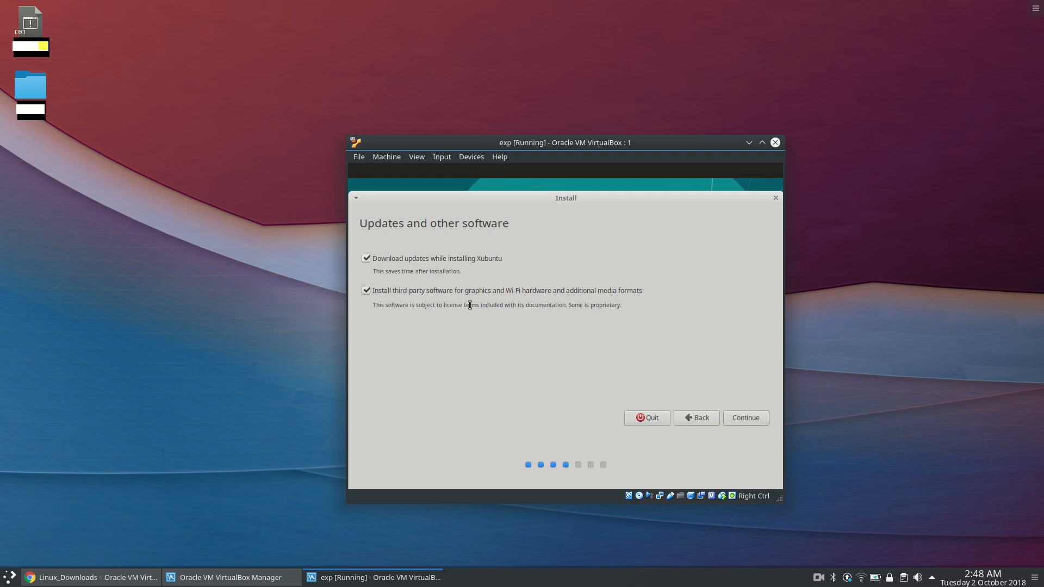
pyautogui.click(737, 417)
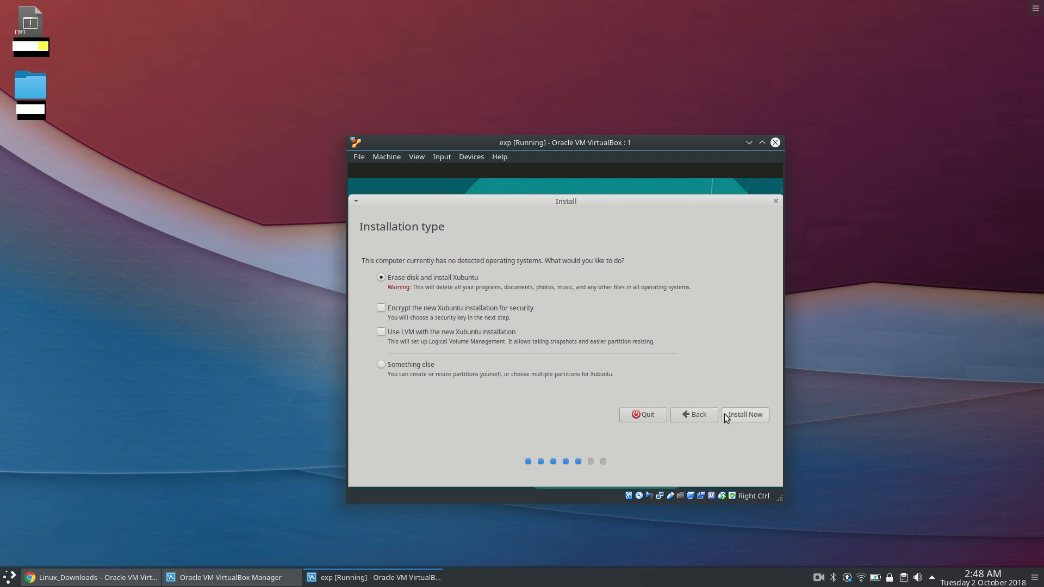
# Erase the virtual disk and install Xubuntu, approving the partition changes and accepting Kolkata as the location.
pyautogui.click(744, 417)
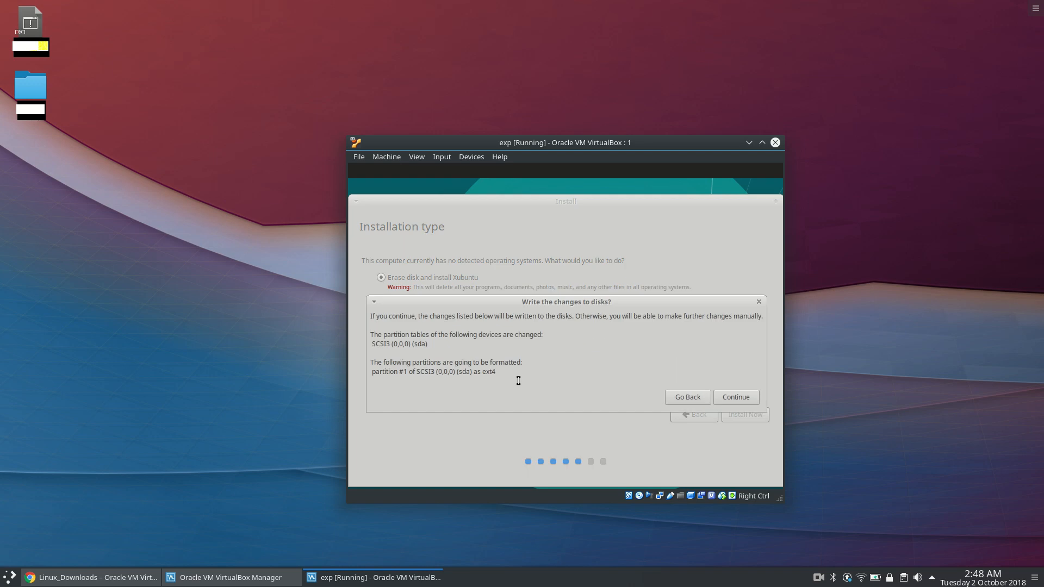
pyautogui.click(749, 396)
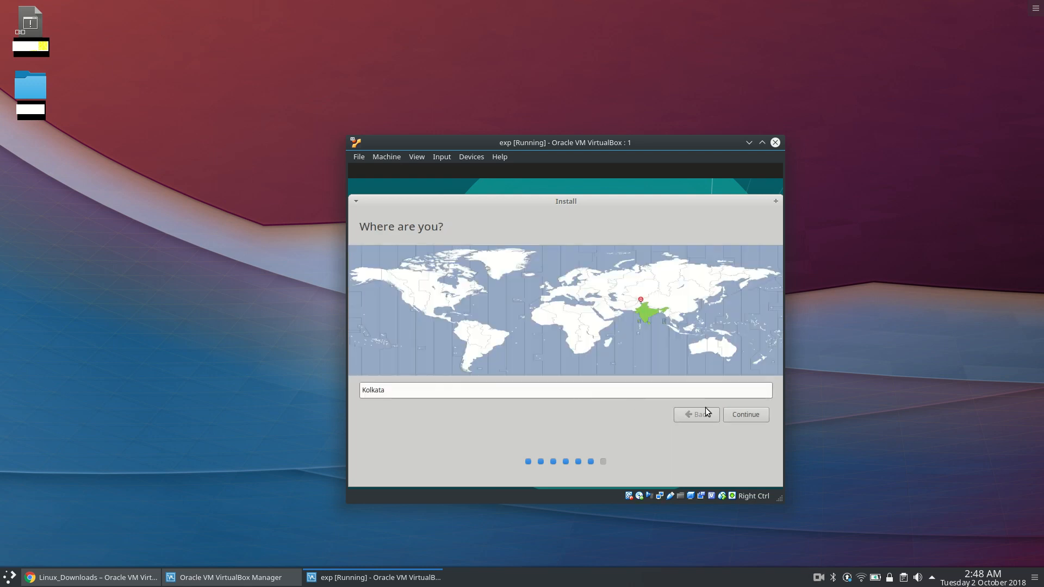
pyautogui.click(746, 414)
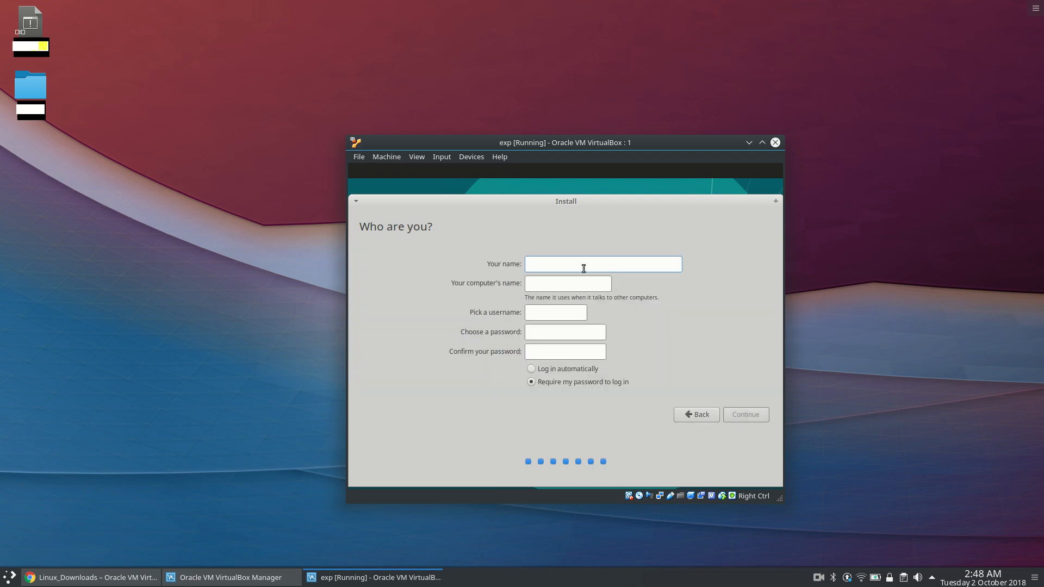
# Enter exp as the account's name and set the computer's name to exp-pc.
pyautogui.write('exp')
pyautogui.click(574, 277)
pyautogui.press('BackSpace')
pyautogui.press('BackSpace')
pyautogui.press('BackSpace')
pyautogui.press('BackSpace')
pyautogui.press('BackSpace')
pyautogui.press('BackSpace')
pyautogui.press('BackSpace')
pyautogui.press('BackSpace')
pyautogui.write('p')
# Enter and confirm the account password, choose automatic login, and continue the installation.
pyautogui.click(555, 335)
pyautogui.write('*******')
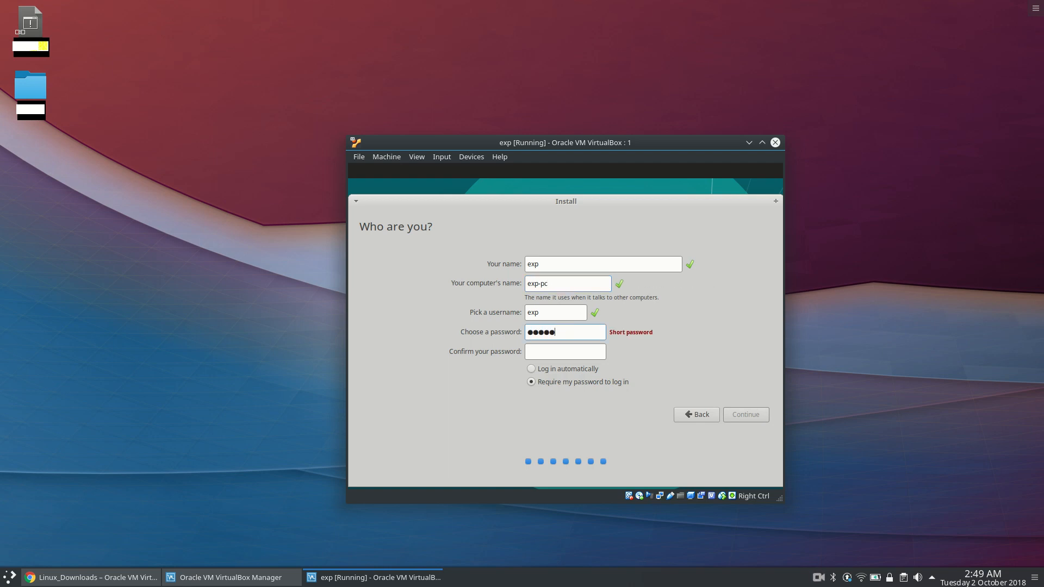
pyautogui.write('********')
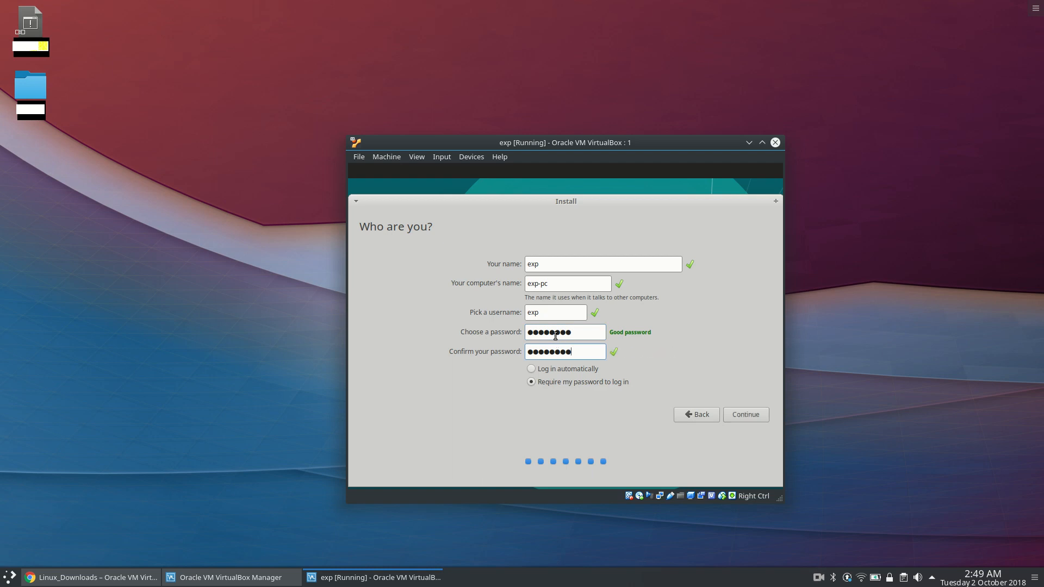
pyautogui.click(531, 369)
pyautogui.click(745, 416)
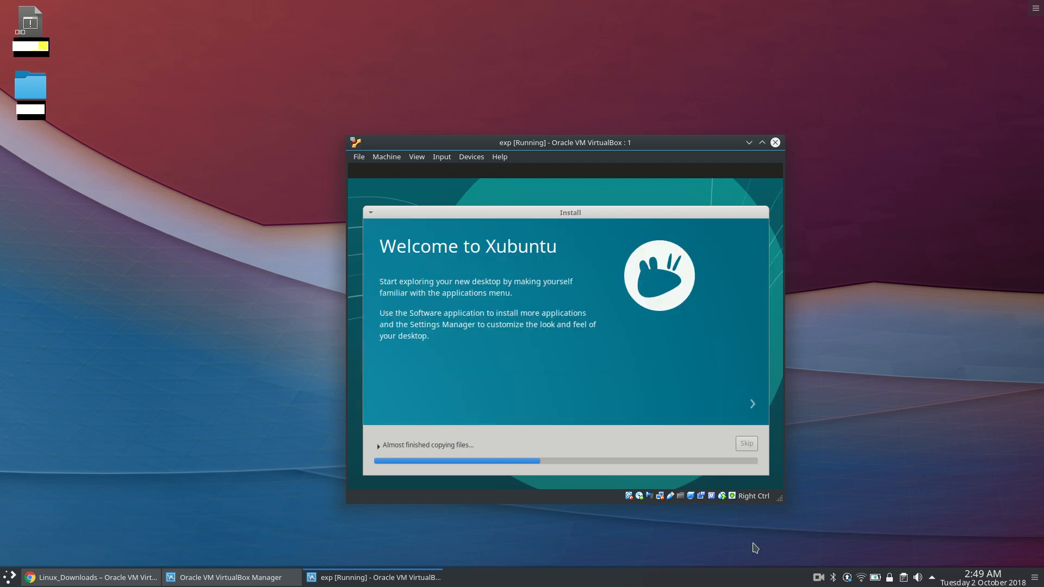
pyautogui.click(818, 577)
pyautogui.click(842, 539)
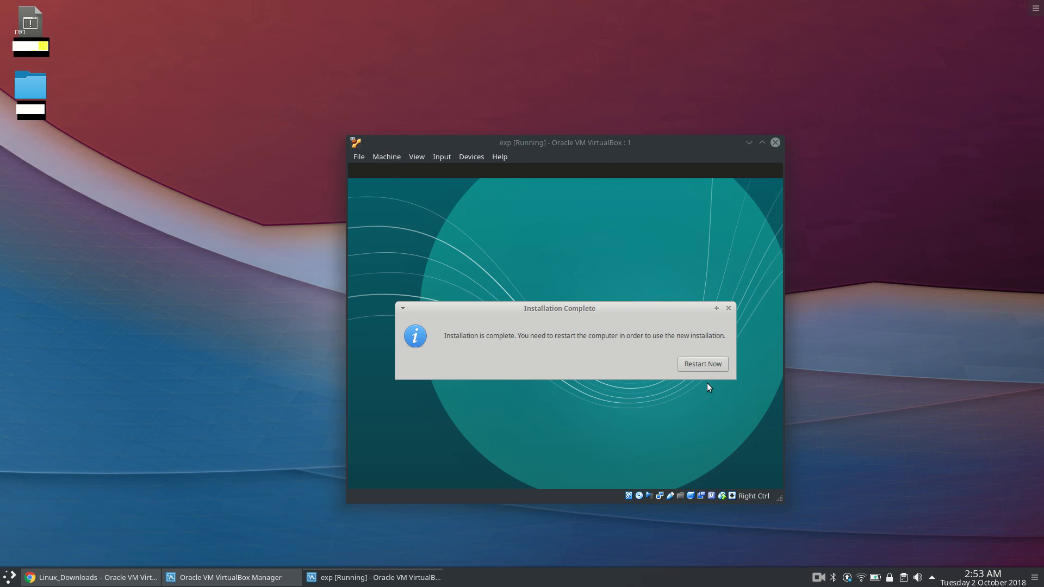
# Restart the machine from the completed installation and confirm the removal of the installation medium.
pyautogui.click(705, 364)
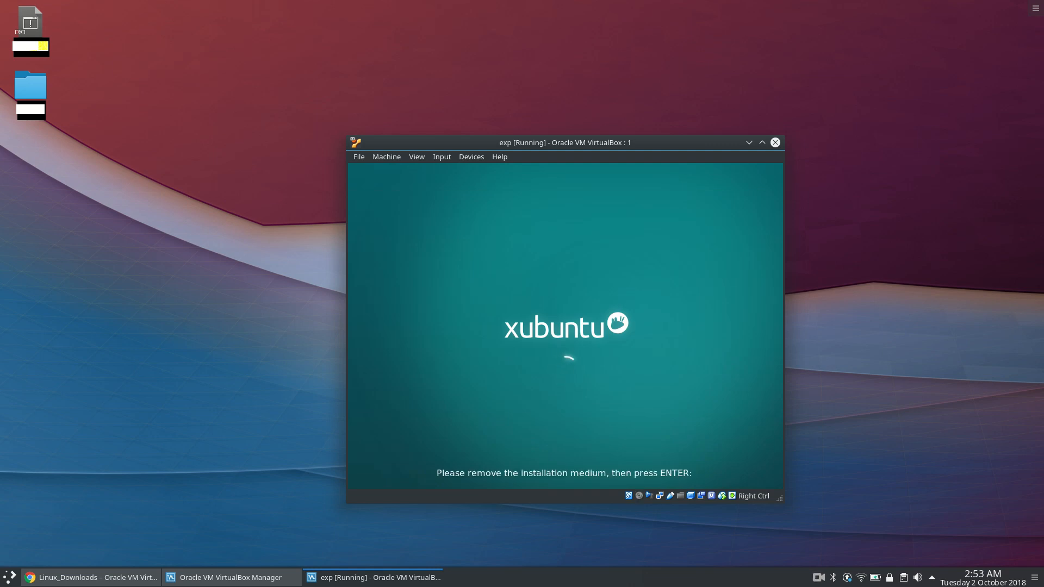
pyautogui.press('Return')
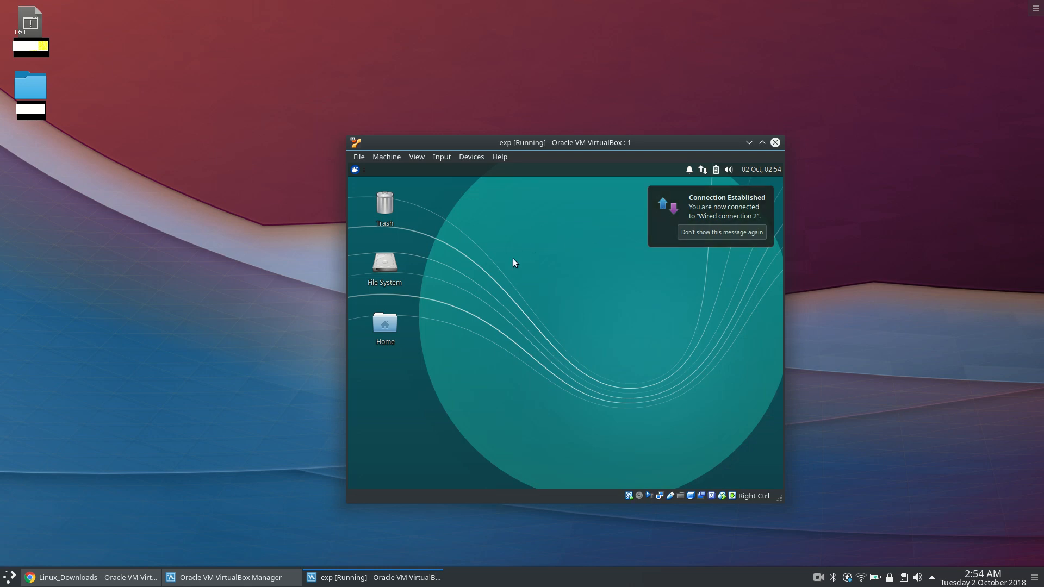
# Open the Terminal Emulator in the Xubuntu guest and print the working directory with pwd.
pyautogui.press('super')
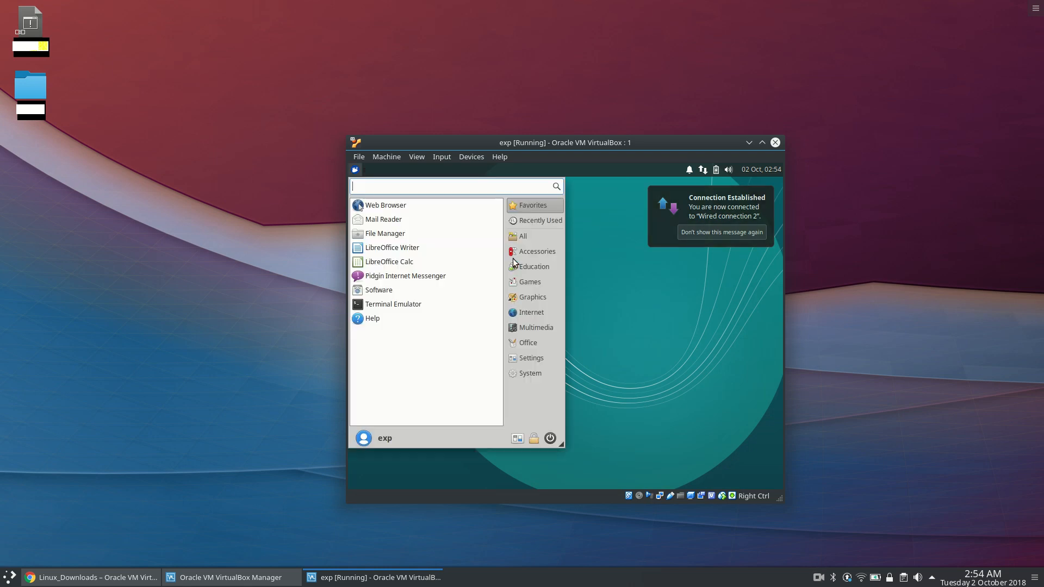
pyautogui.write('ter')
pyautogui.press('Return')
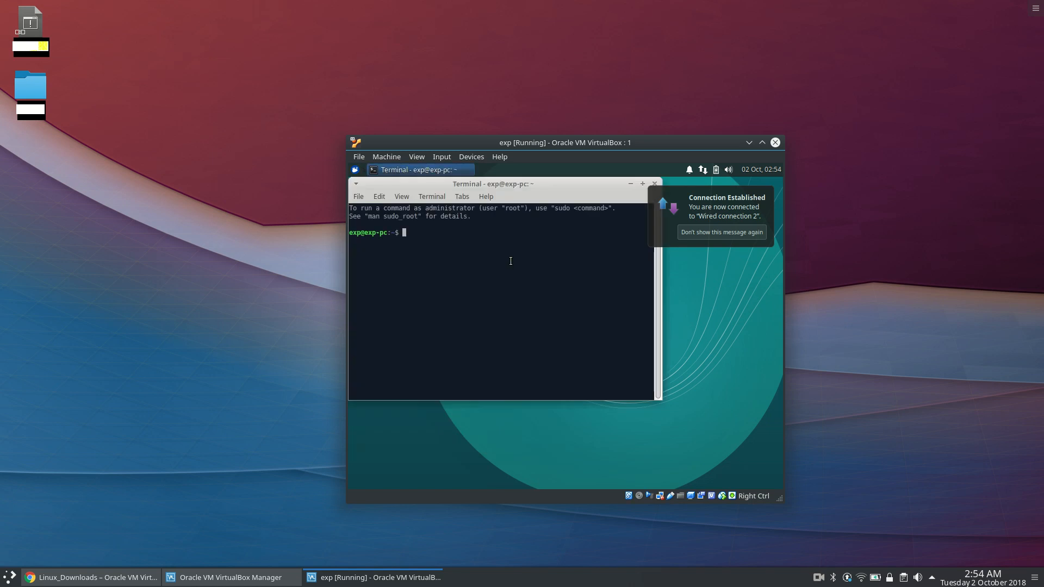
pyautogui.write('wpd')
pyautogui.press('Return')
pyautogui.write('pw')
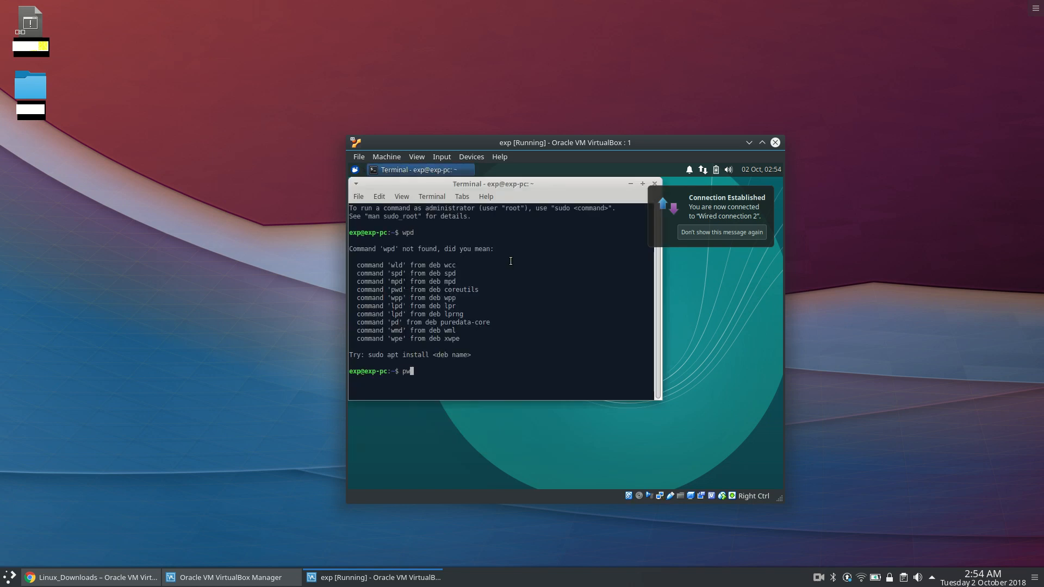
pyautogui.write('d')
pyautogui.press('Return')
# Clear the terminal's output with clear and end the session with exit.
pyautogui.write('clear')
pyautogui.press('Return')
pyautogui.write('exit')
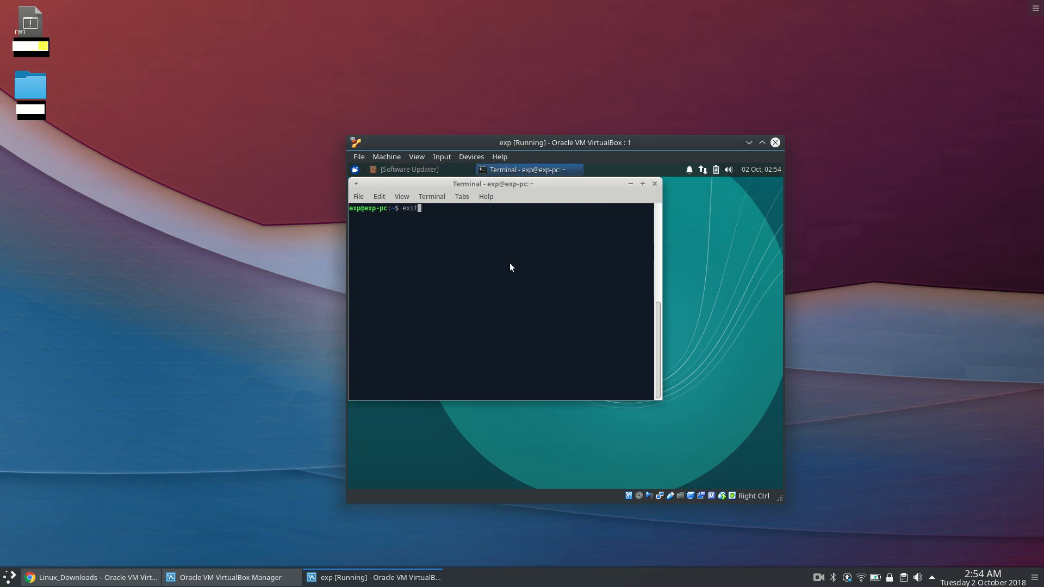
pyautogui.press('Return')
# View the Home folder's contents in the file manager, close it, and shut down the Xubuntu guest.
pyautogui.doubleClick(384, 325)
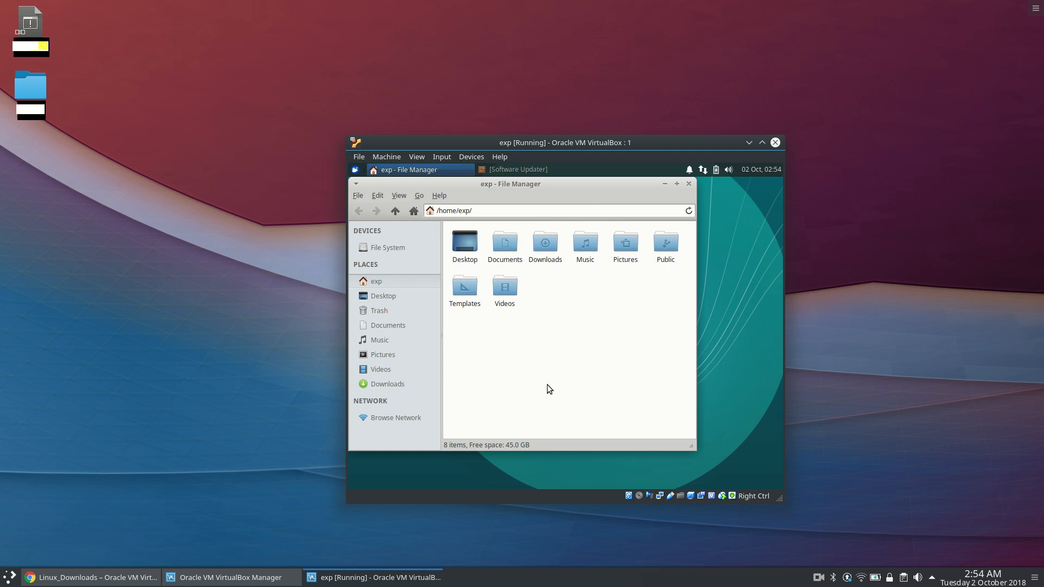
pyautogui.hotkey('alt', 'F4')
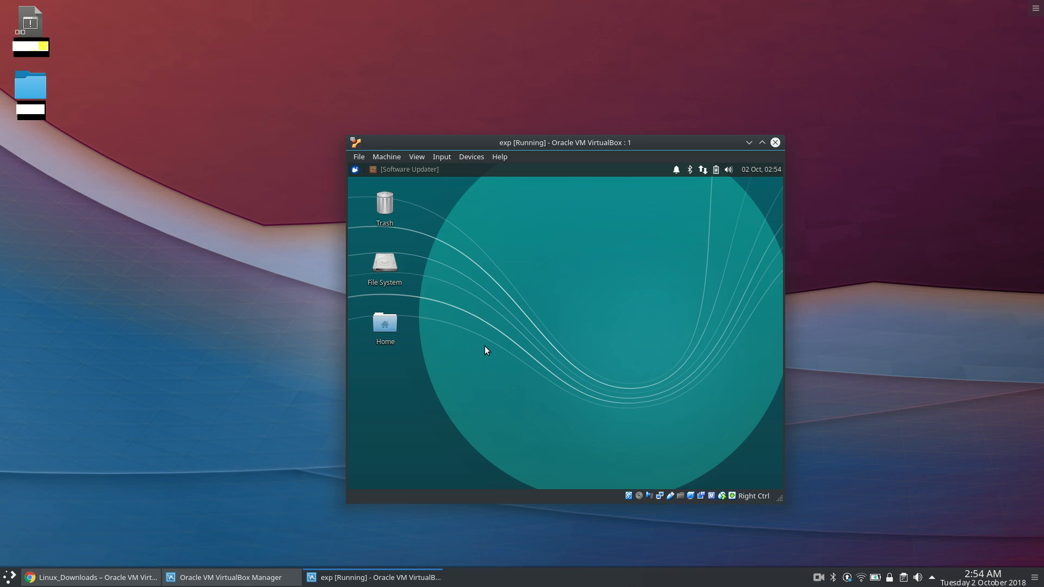
pyautogui.hotkey('alt', 'F4')
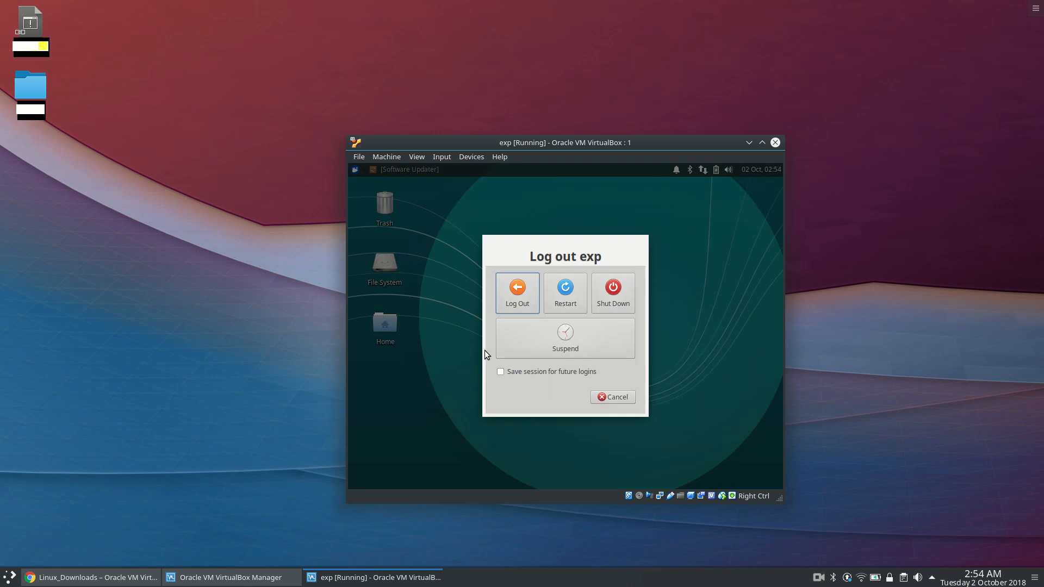
pyautogui.click(623, 295)
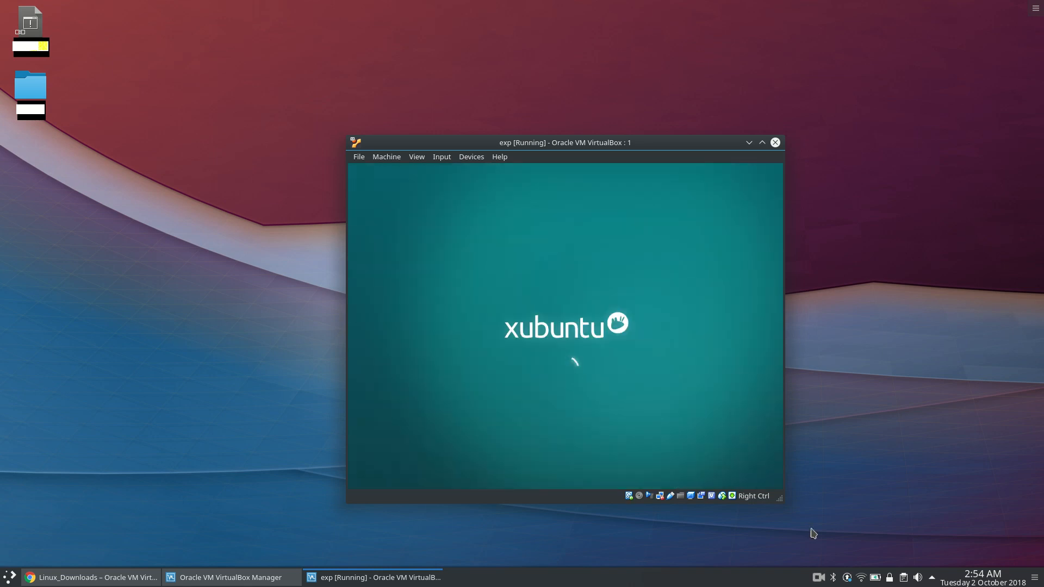